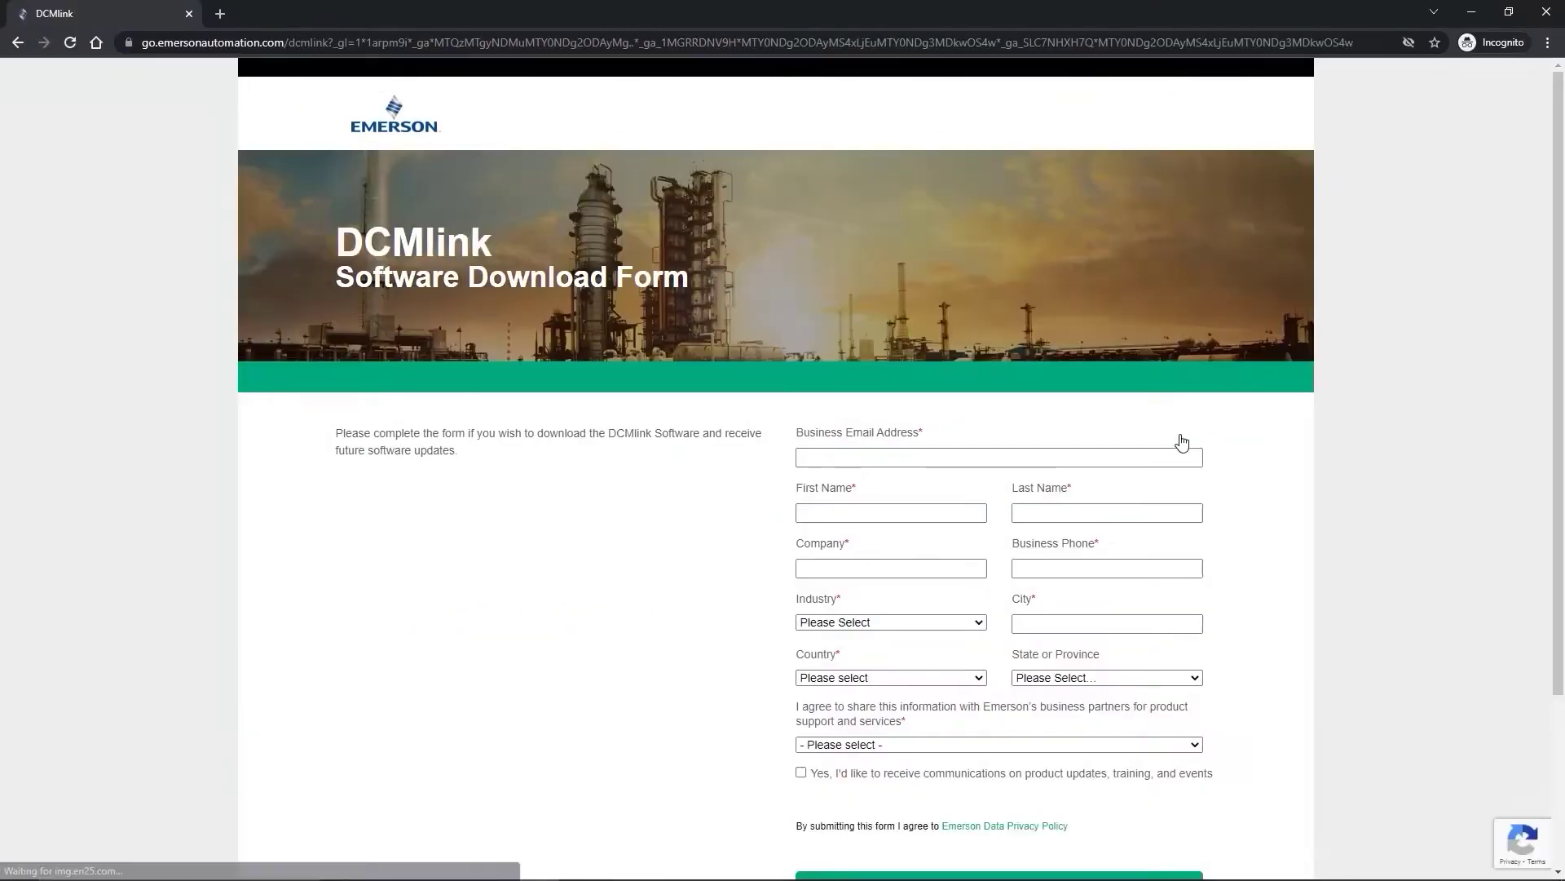
# - Review the DCMlink software download form and download terms, and open the product's Manuals & Guides documents
pyautogui.scroll(-3, 1352, 432)
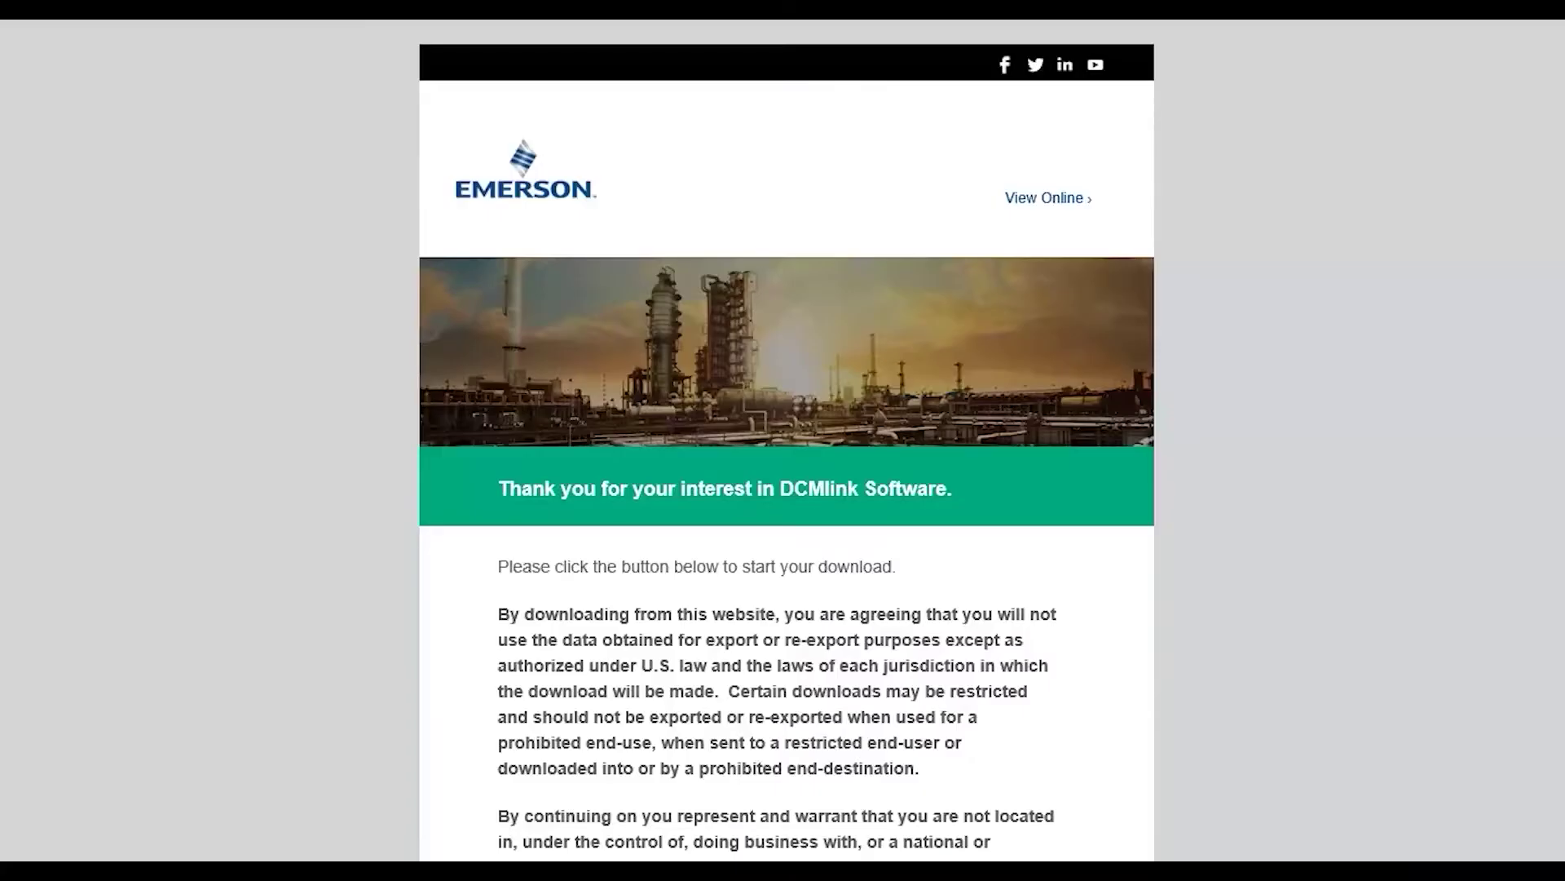
pyautogui.scroll(-7, 786, 440)
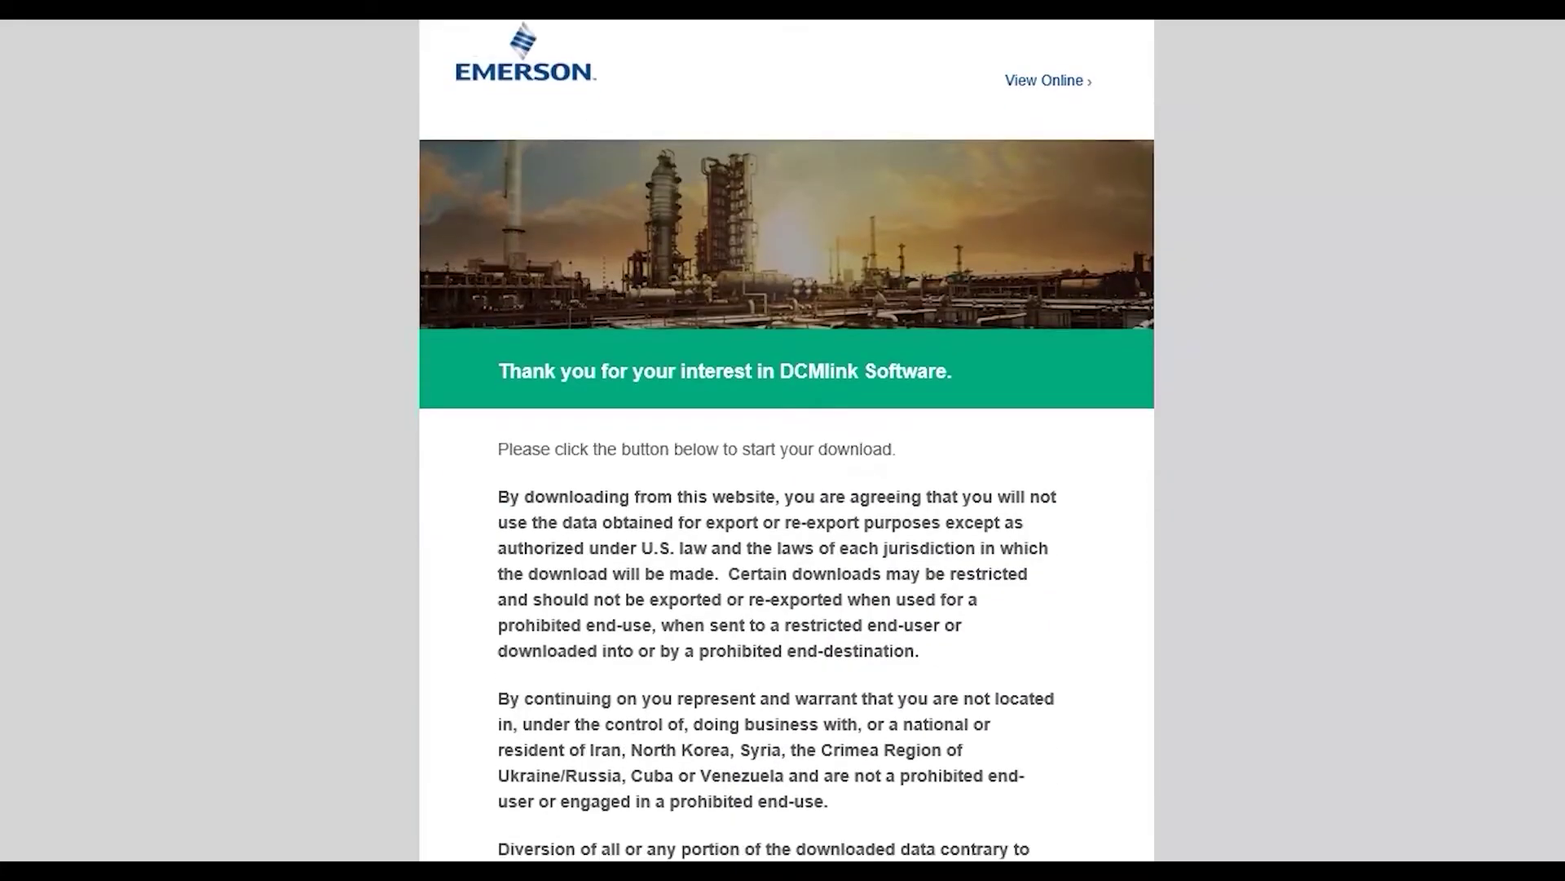
pyautogui.scroll(-2, 1258, 185)
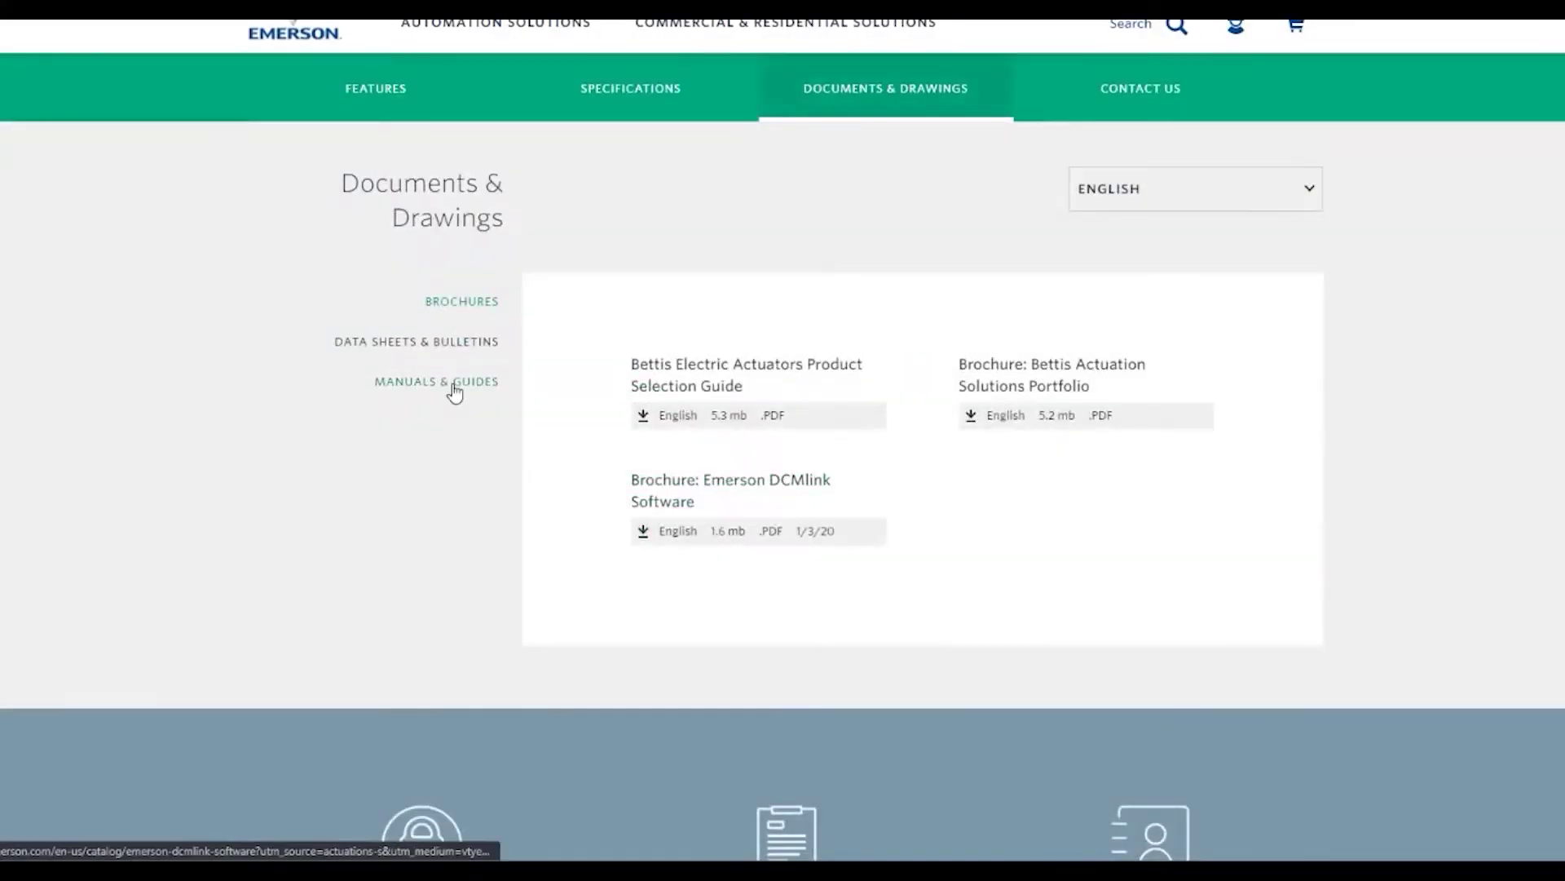
pyautogui.click(454, 390)
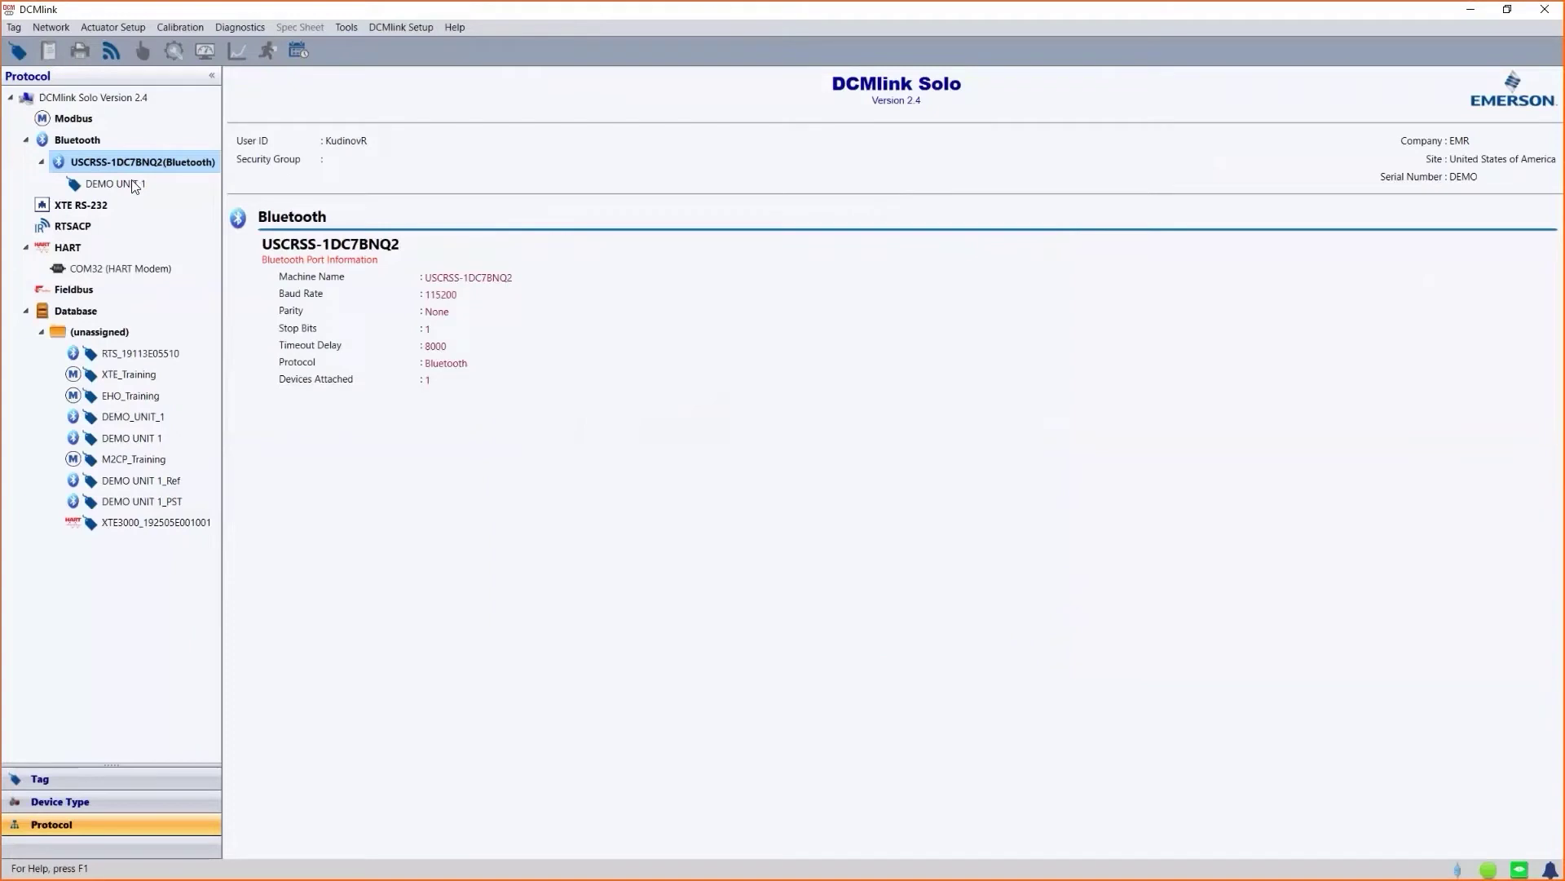
# - Open the DEMO UNIT 1 tag under the Bluetooth connection
pyautogui.click(134, 184)
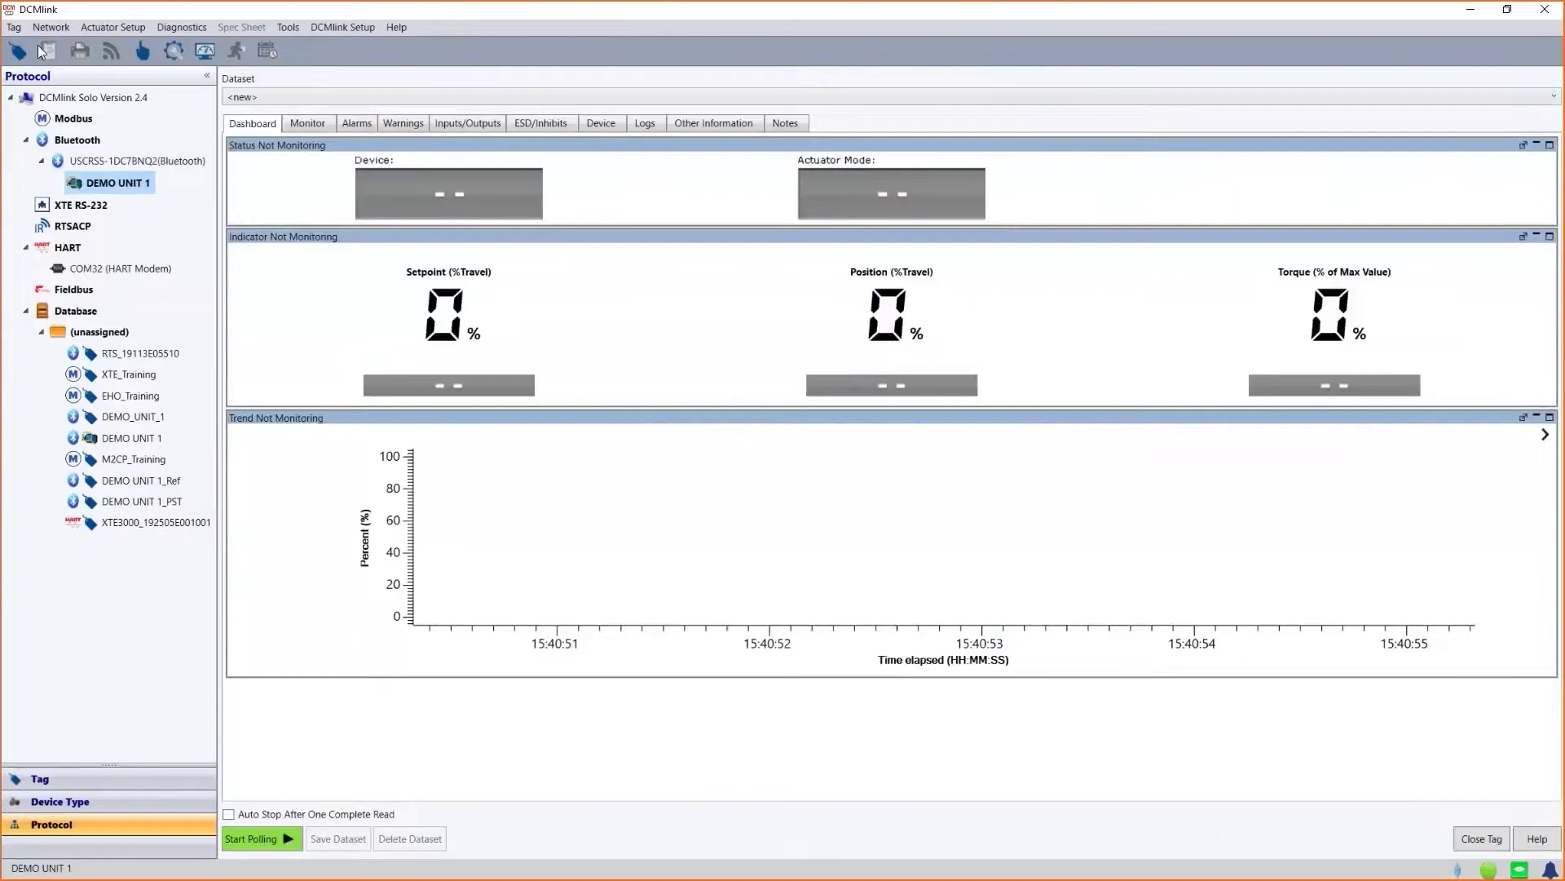
pyautogui.click(14, 28)
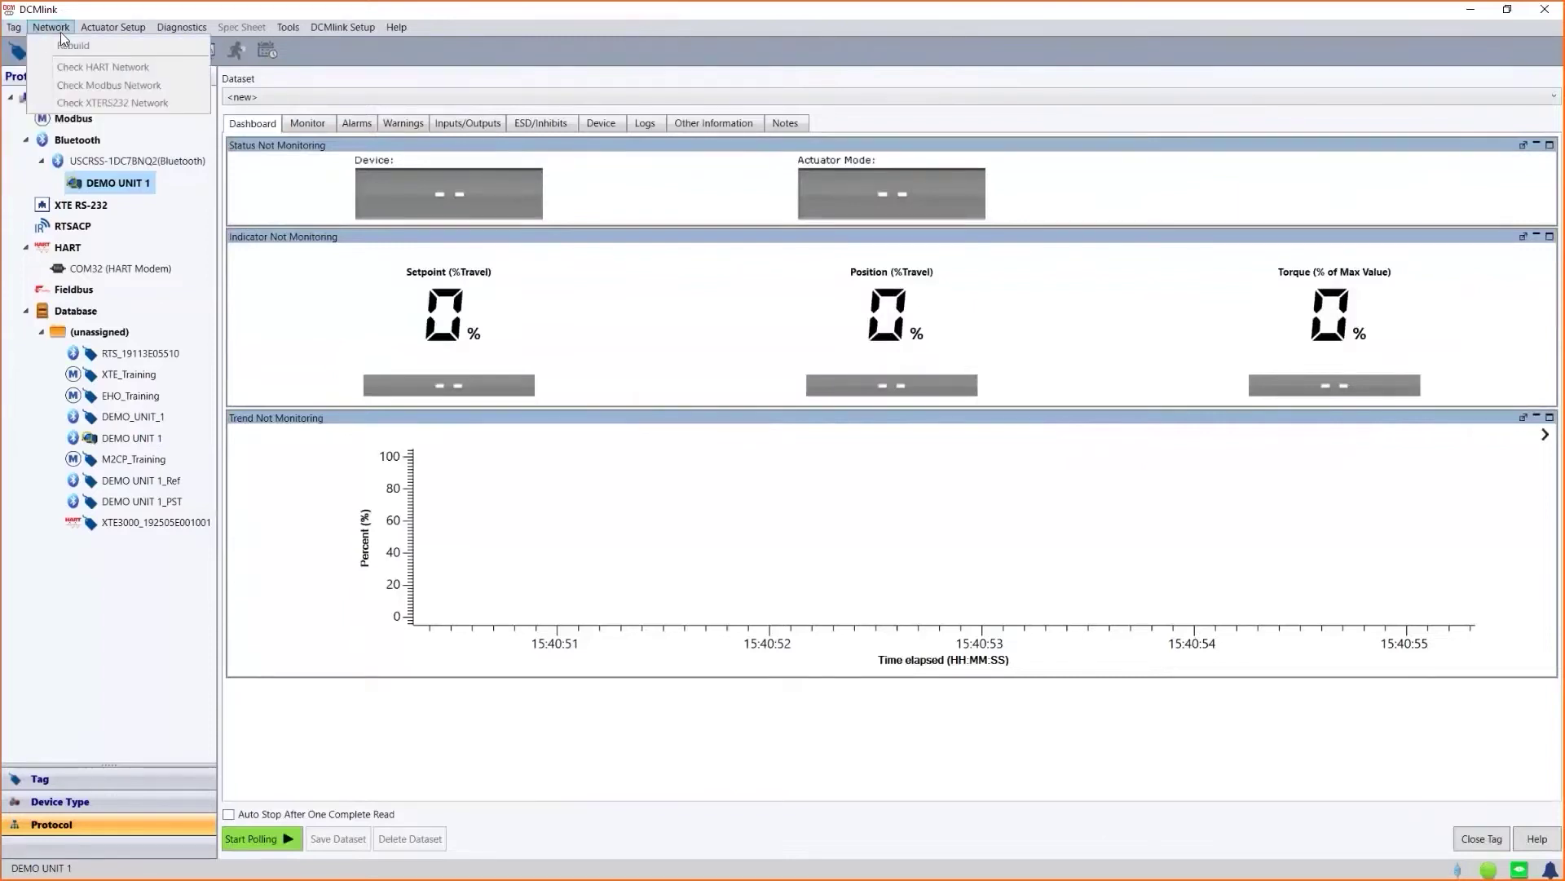
pyautogui.moveTo(183, 35)
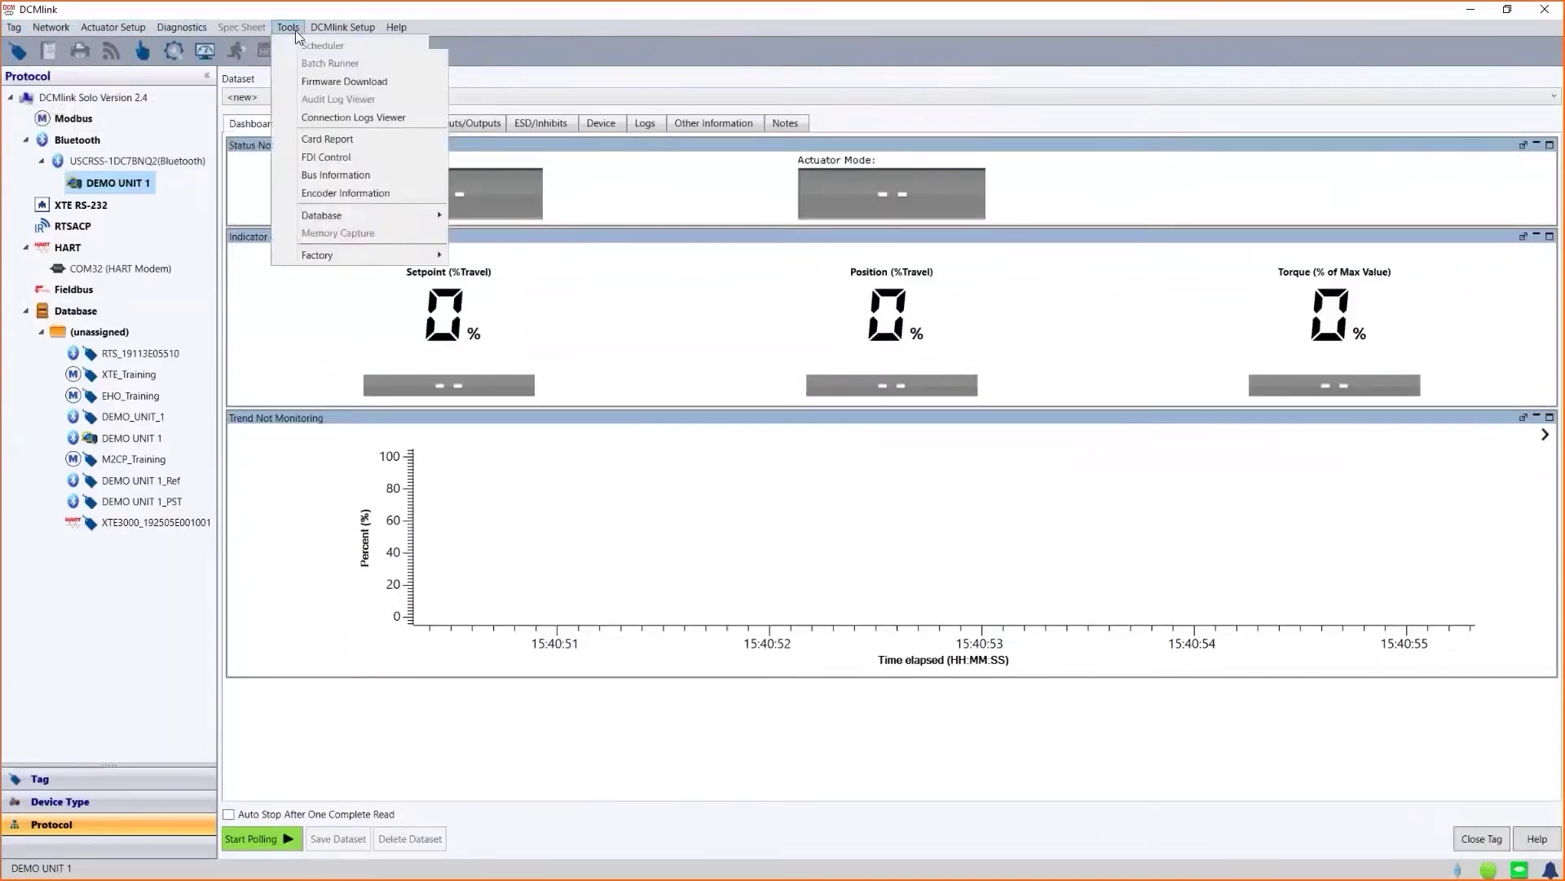
pyautogui.moveTo(343, 31)
pyautogui.moveTo(408, 33)
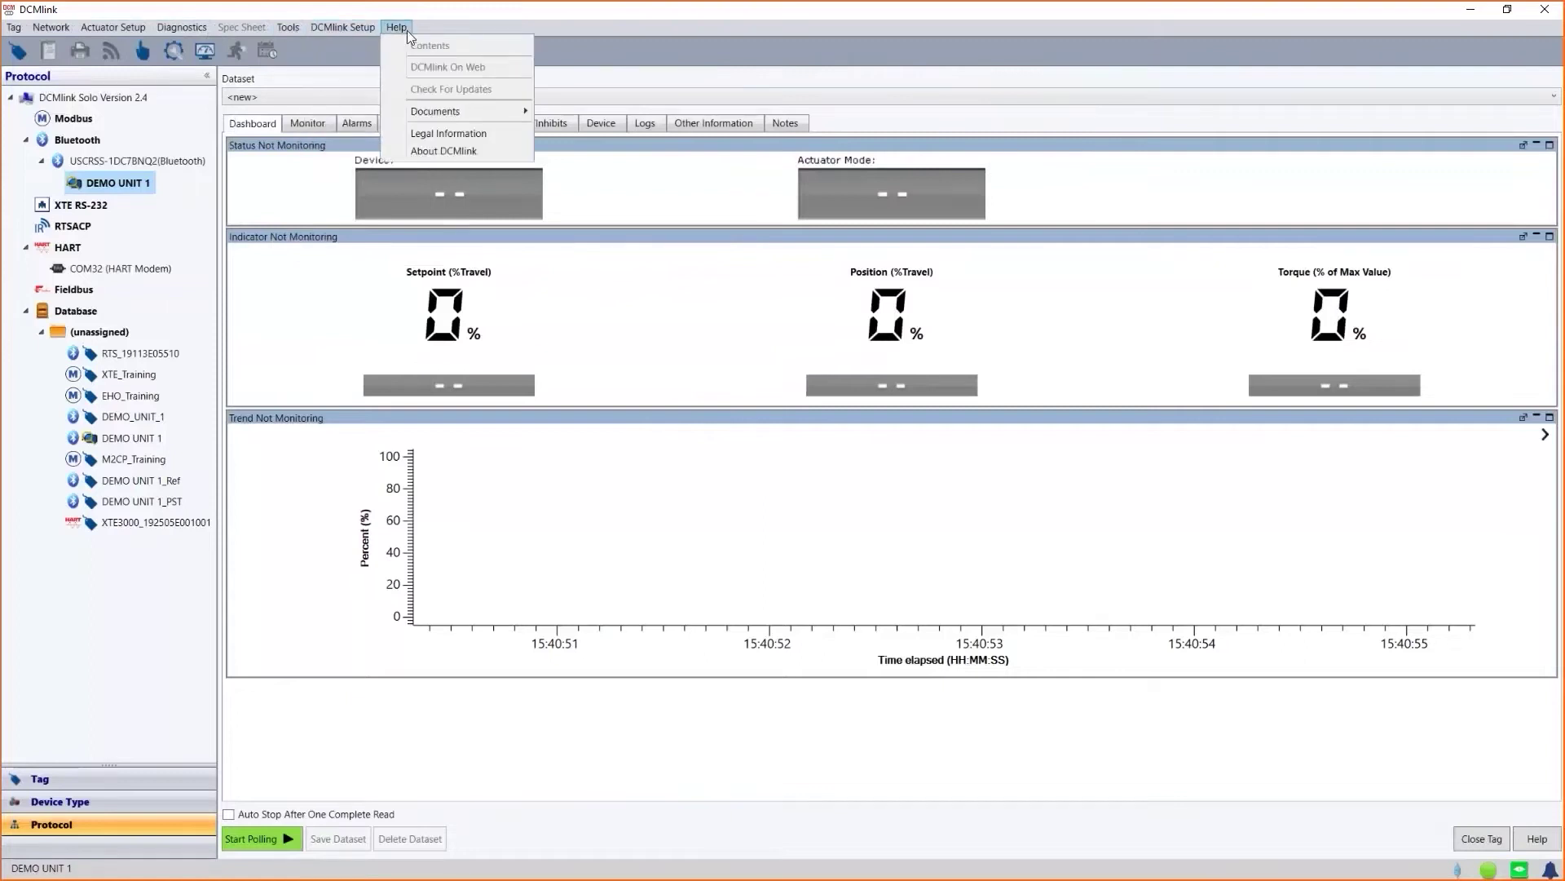
pyautogui.click(364, 55)
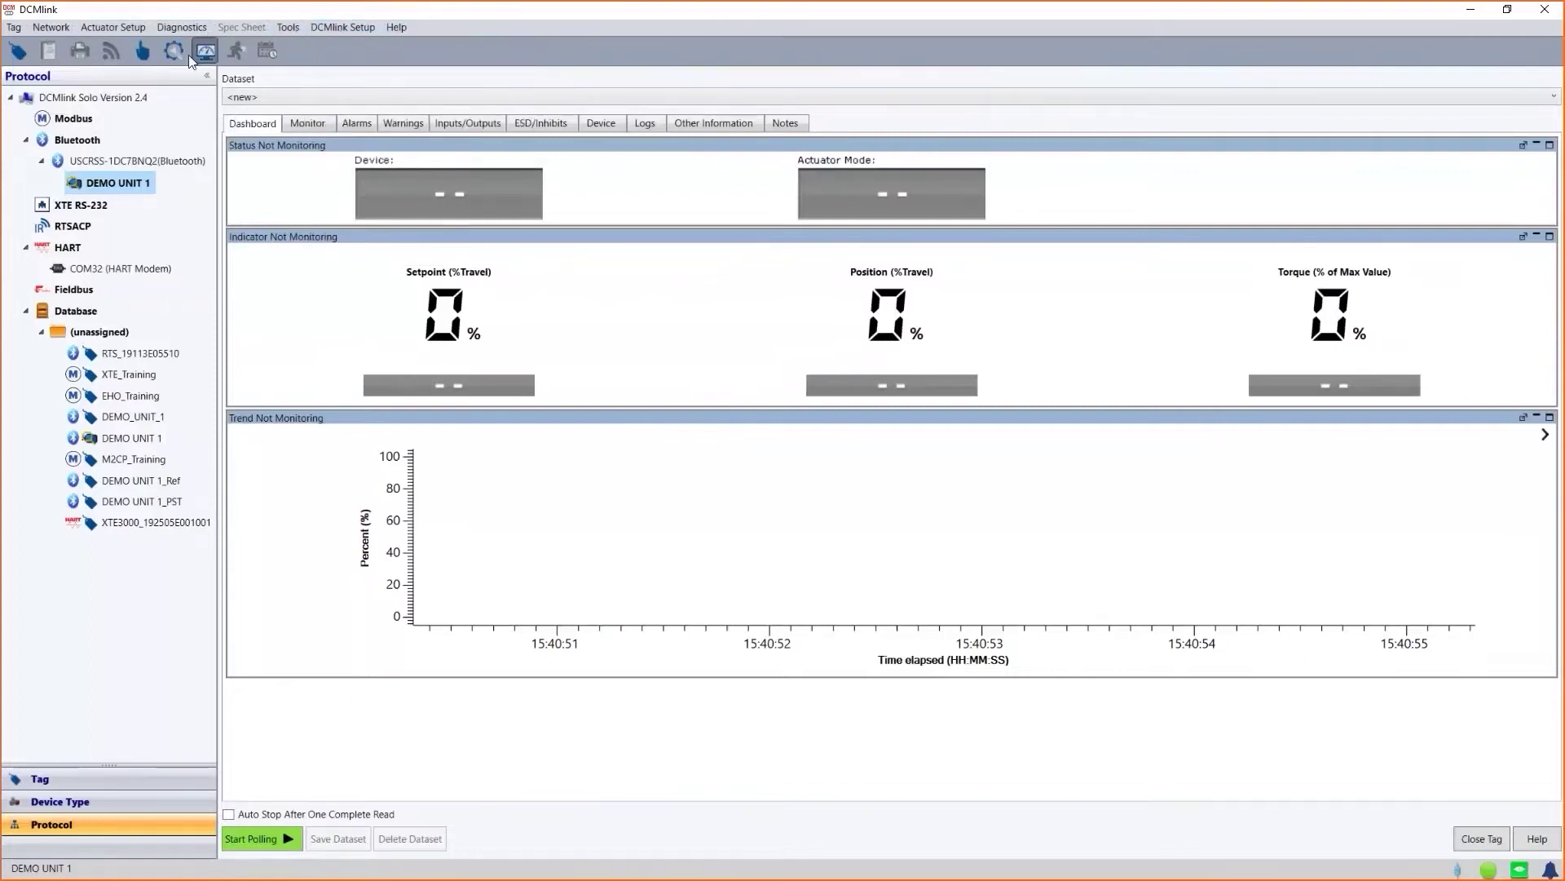
# - Open the detailed setup of DEMO UNIT 1 and review its Discrete Inputs and Relays parameters
pyautogui.rightClick(150, 184)
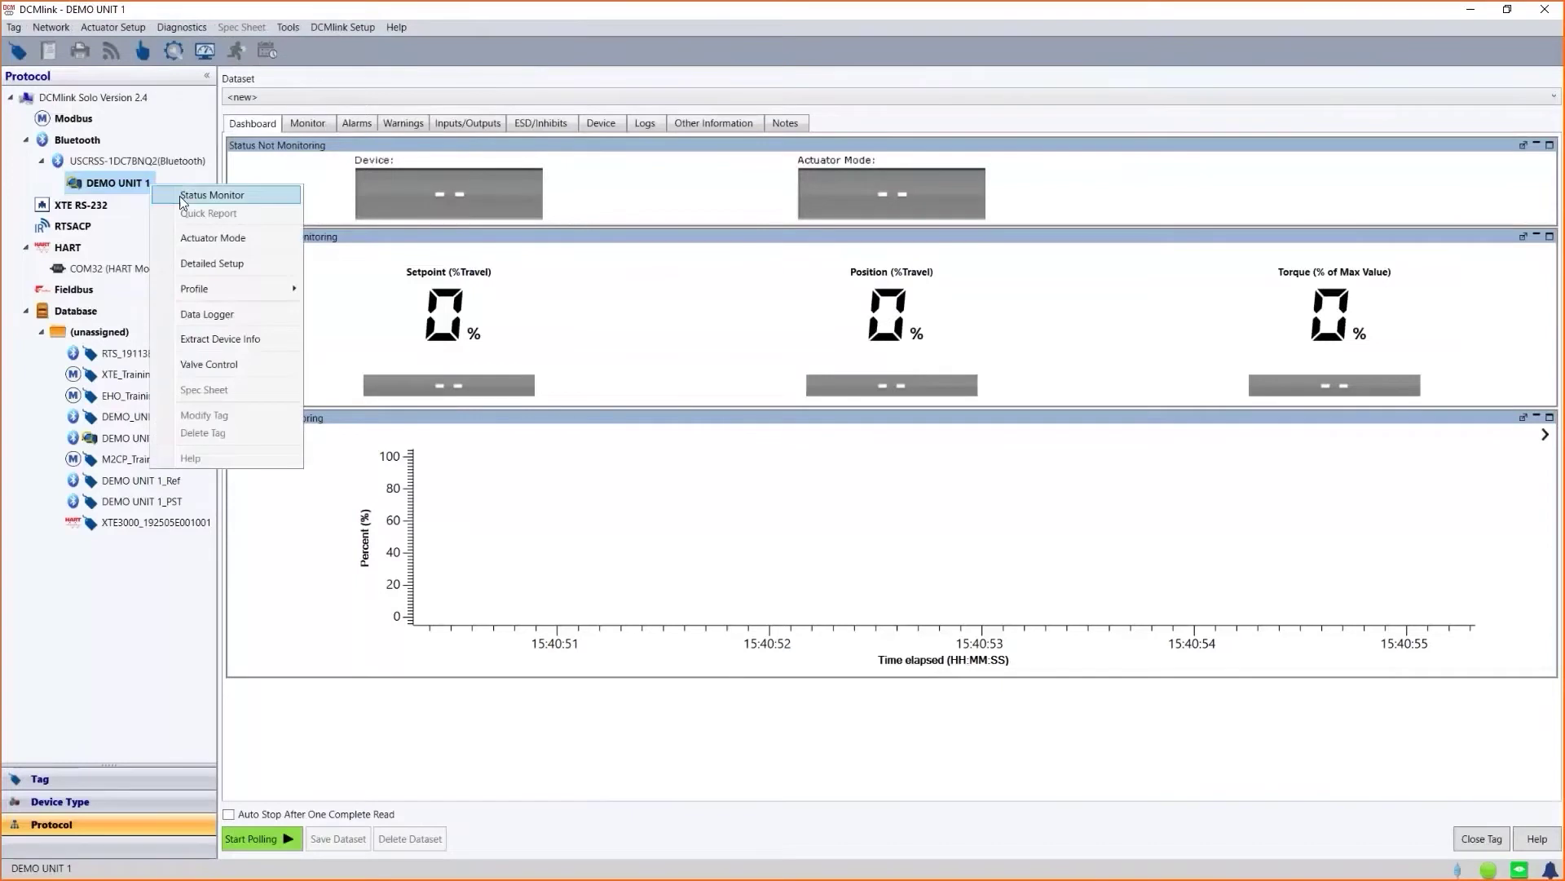
pyautogui.click(229, 268)
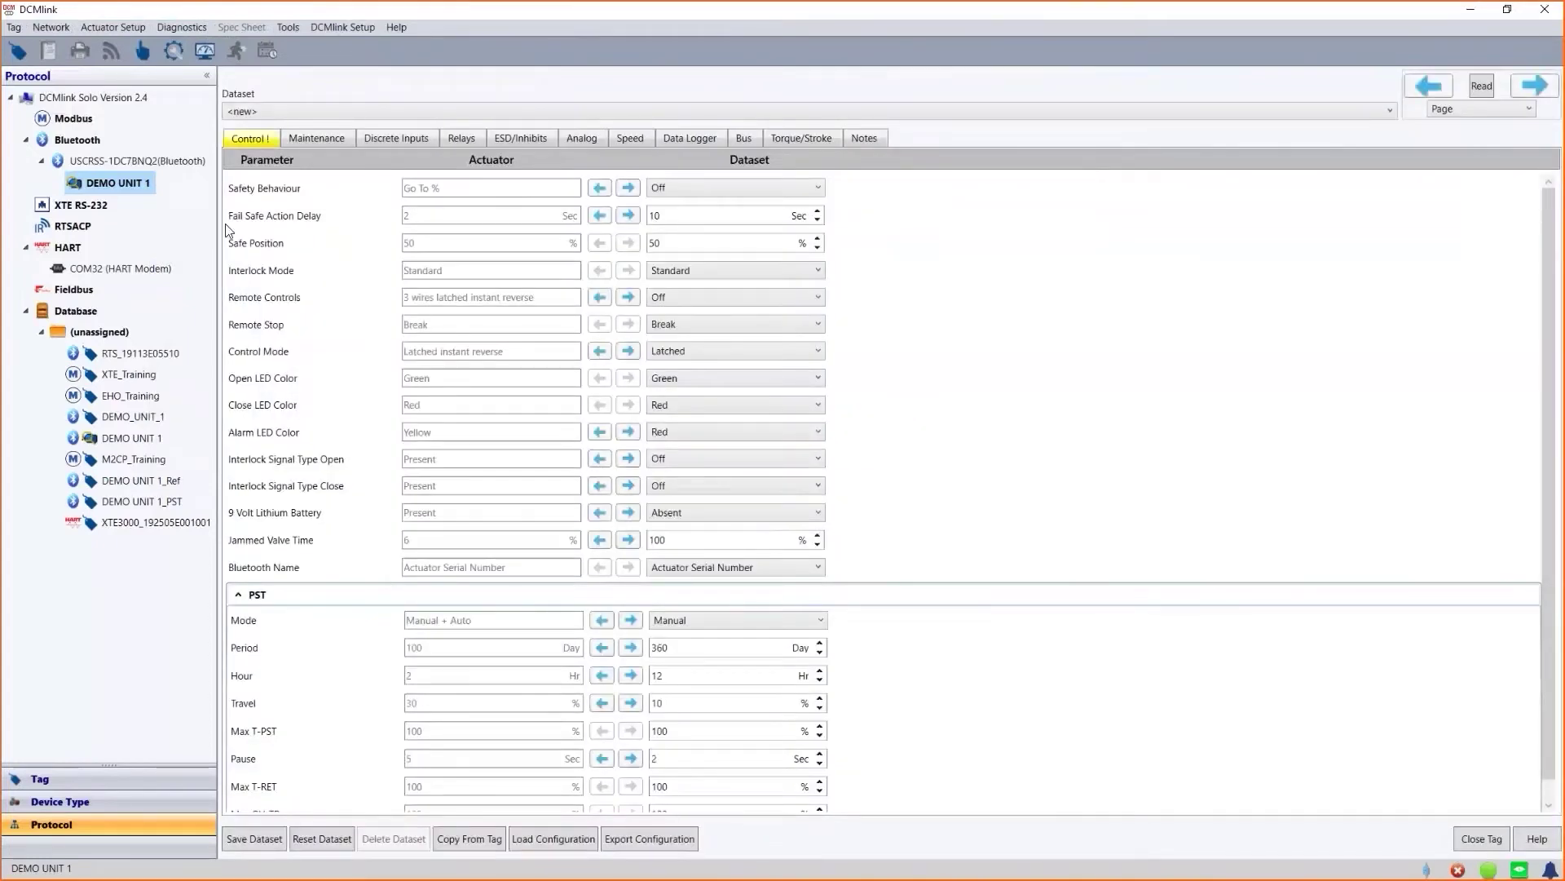
pyautogui.click(390, 135)
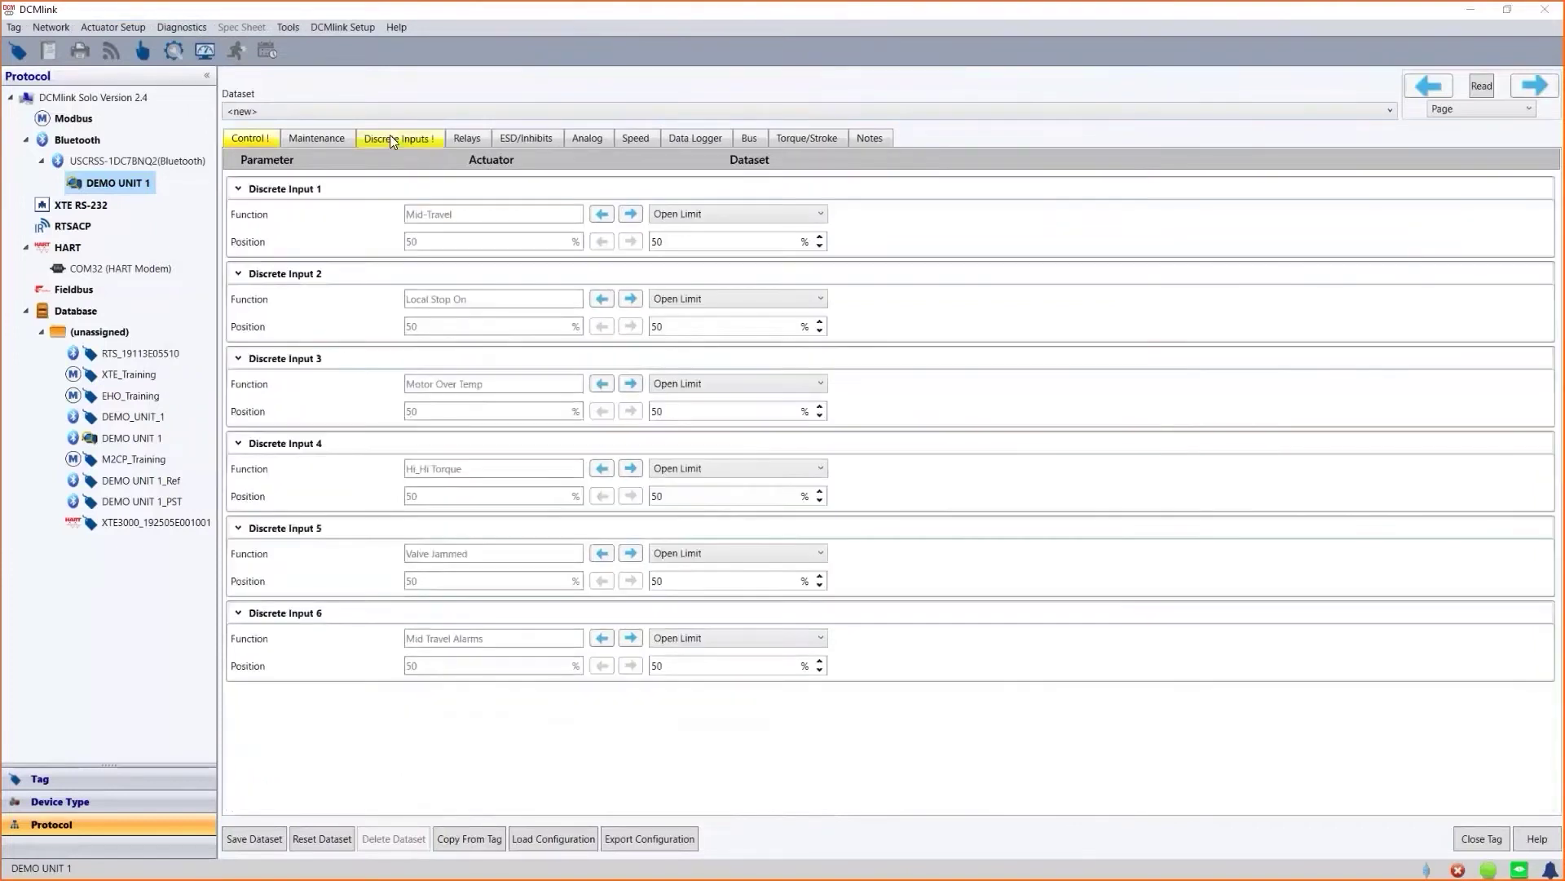
pyautogui.click(463, 137)
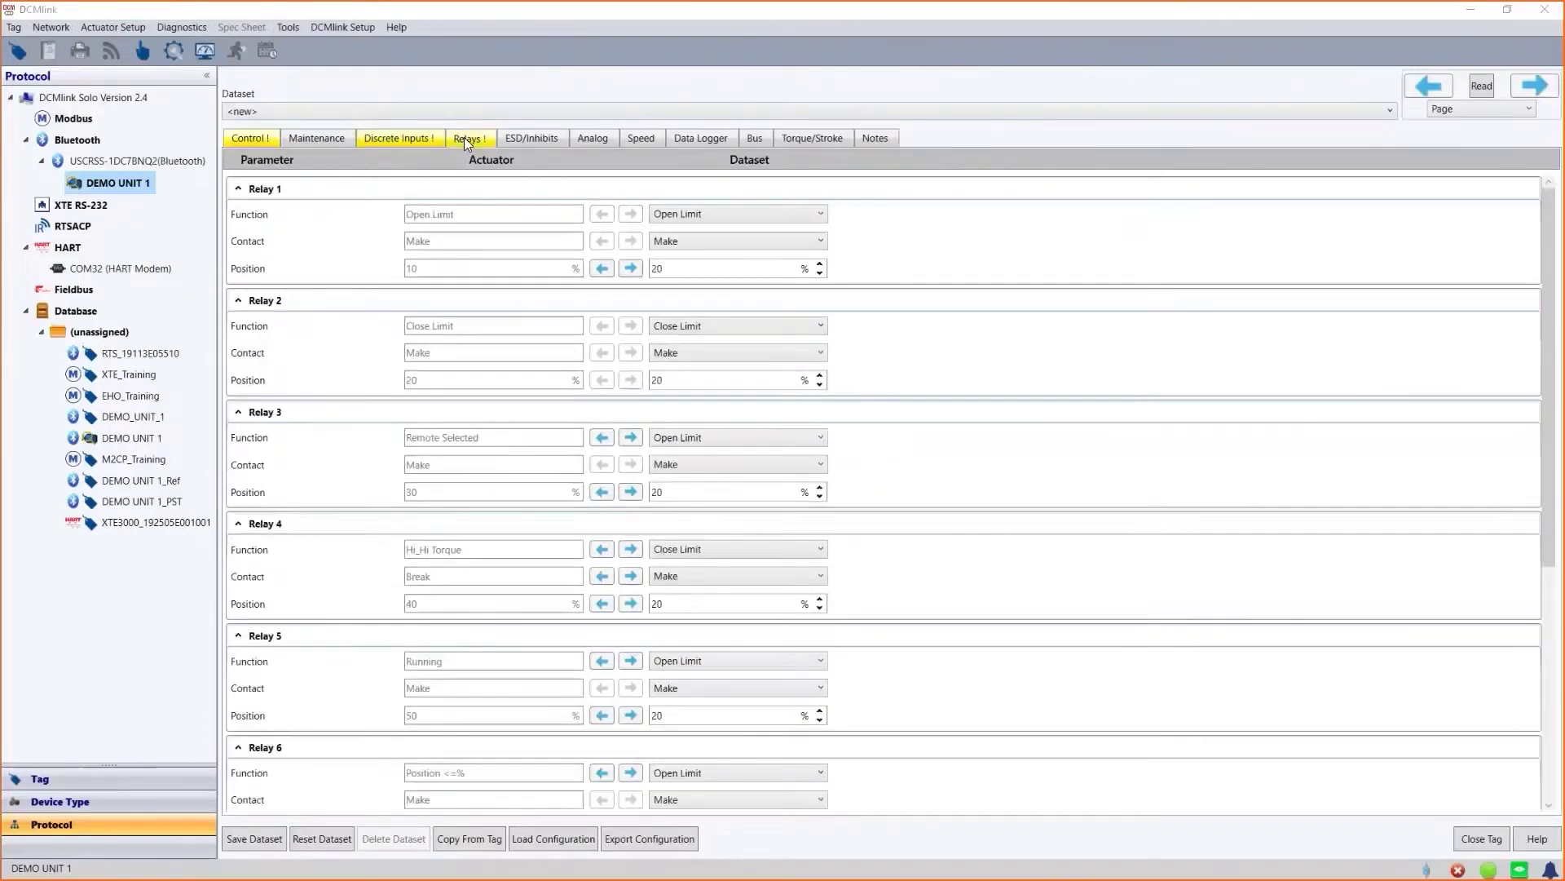
# - Set the control parameters Safety Behaviour to Off and Fail Safe Action Delay to 4 sec, writing both to the actuator
pyautogui.click(237, 138)
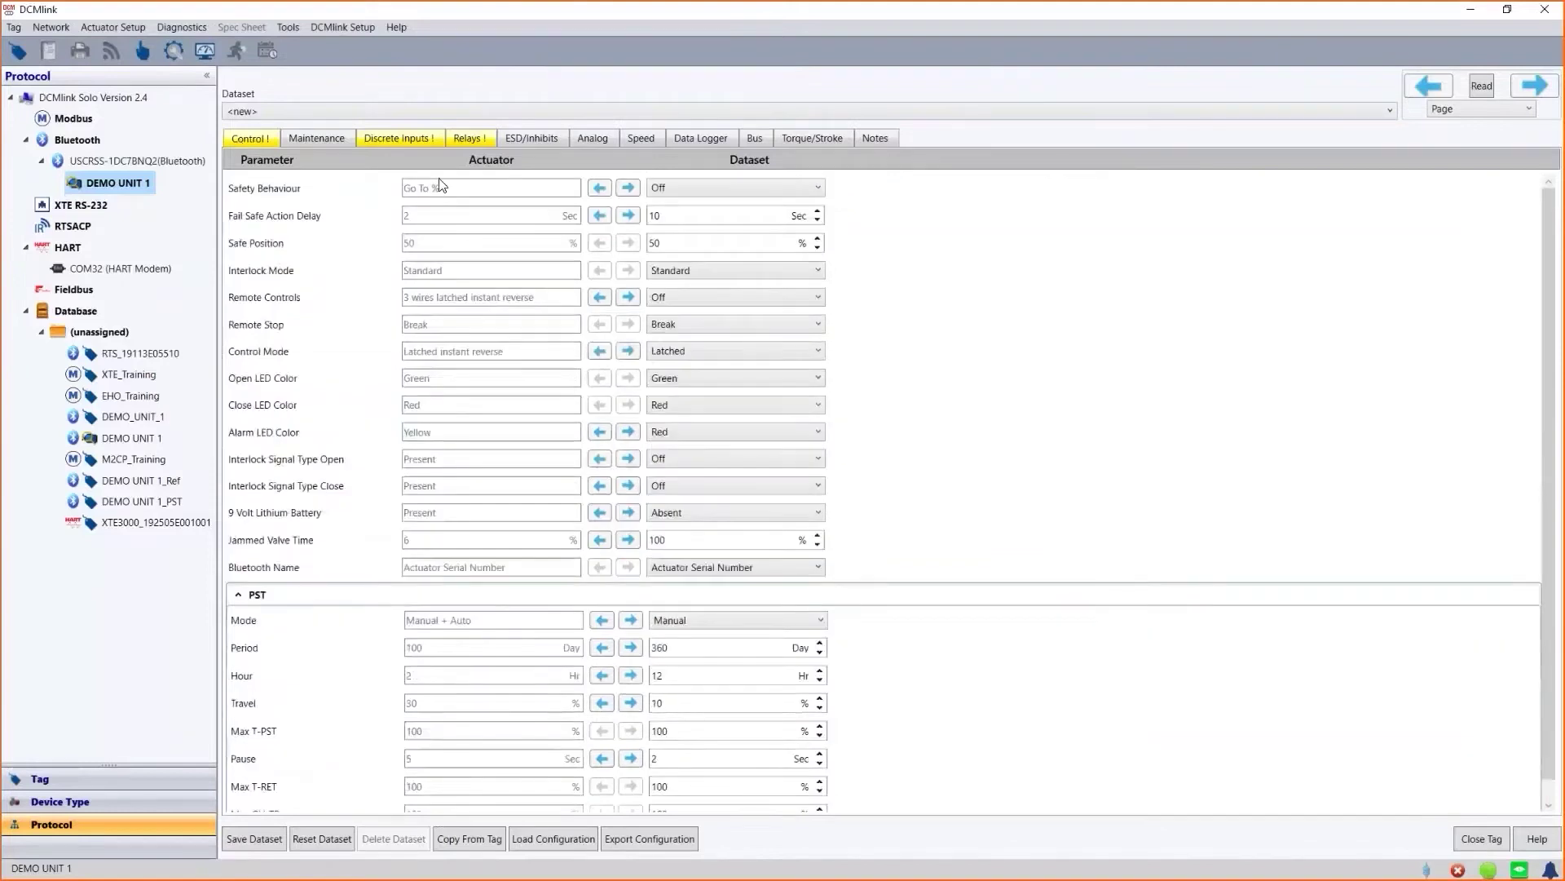
pyautogui.click(656, 188)
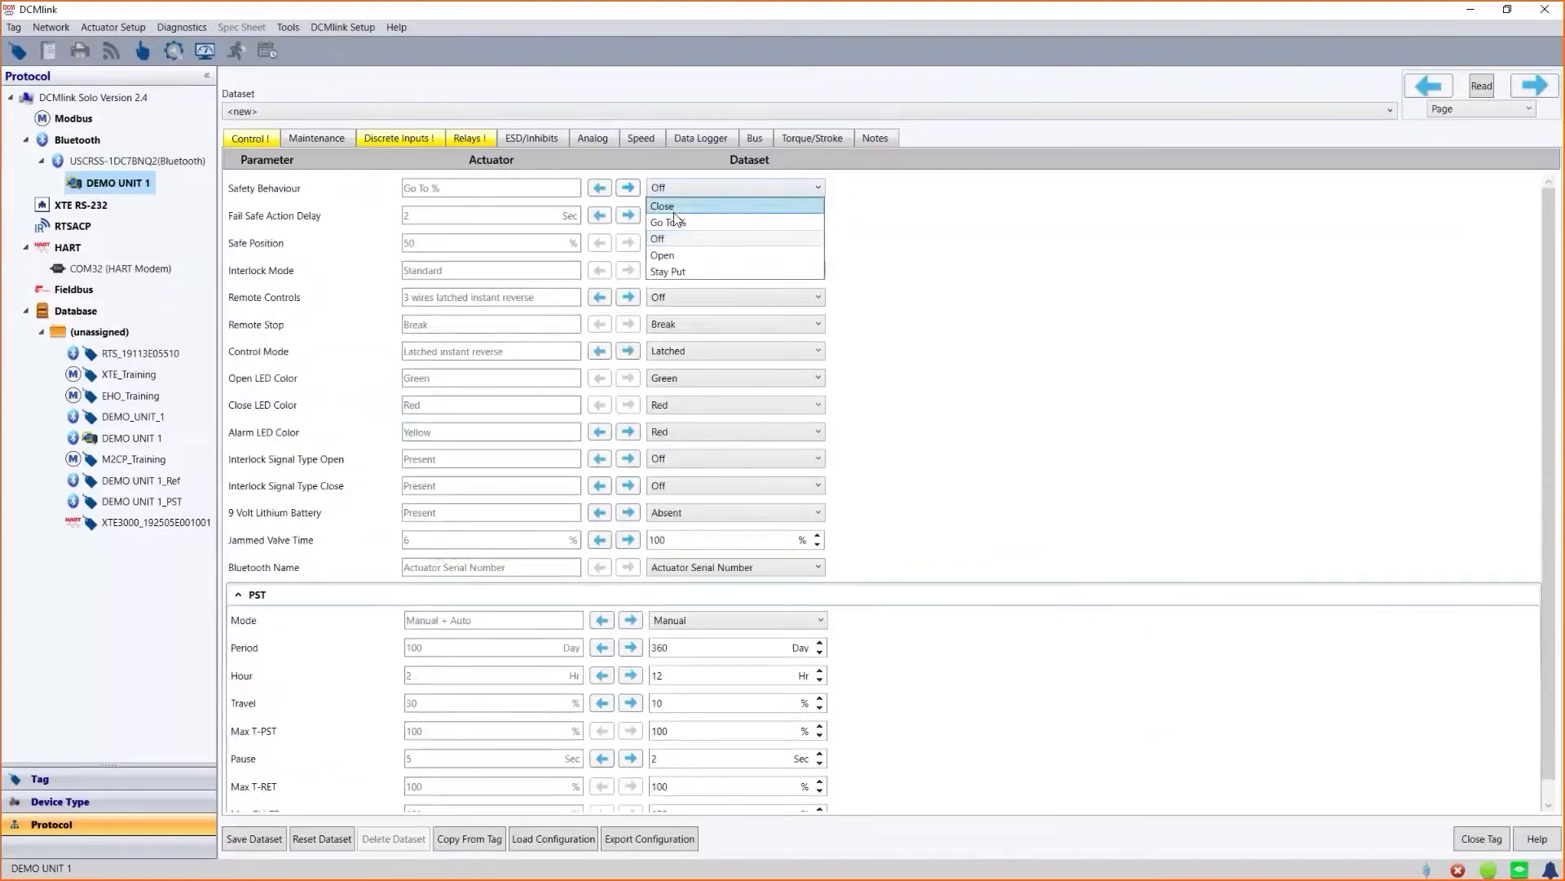
pyautogui.click(675, 237)
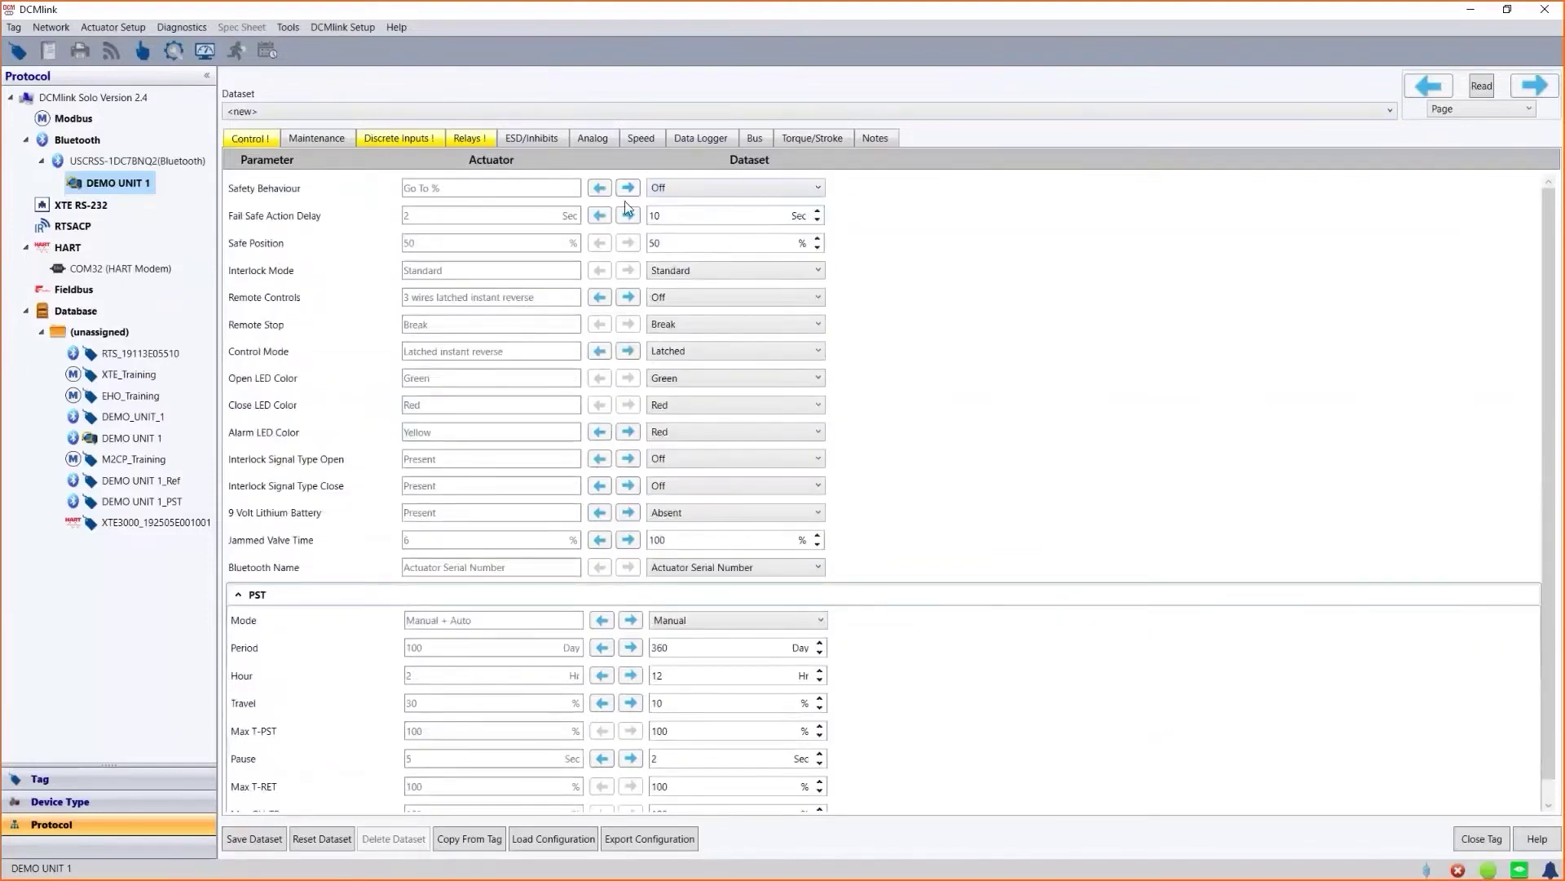
pyautogui.click(600, 189)
pyautogui.click(675, 215)
pyautogui.write('4')
pyautogui.click(601, 216)
# - Copy the entire configuration from the actuator into the dataset and check the configuration file loading dialog without opening a file
pyautogui.click(1530, 111)
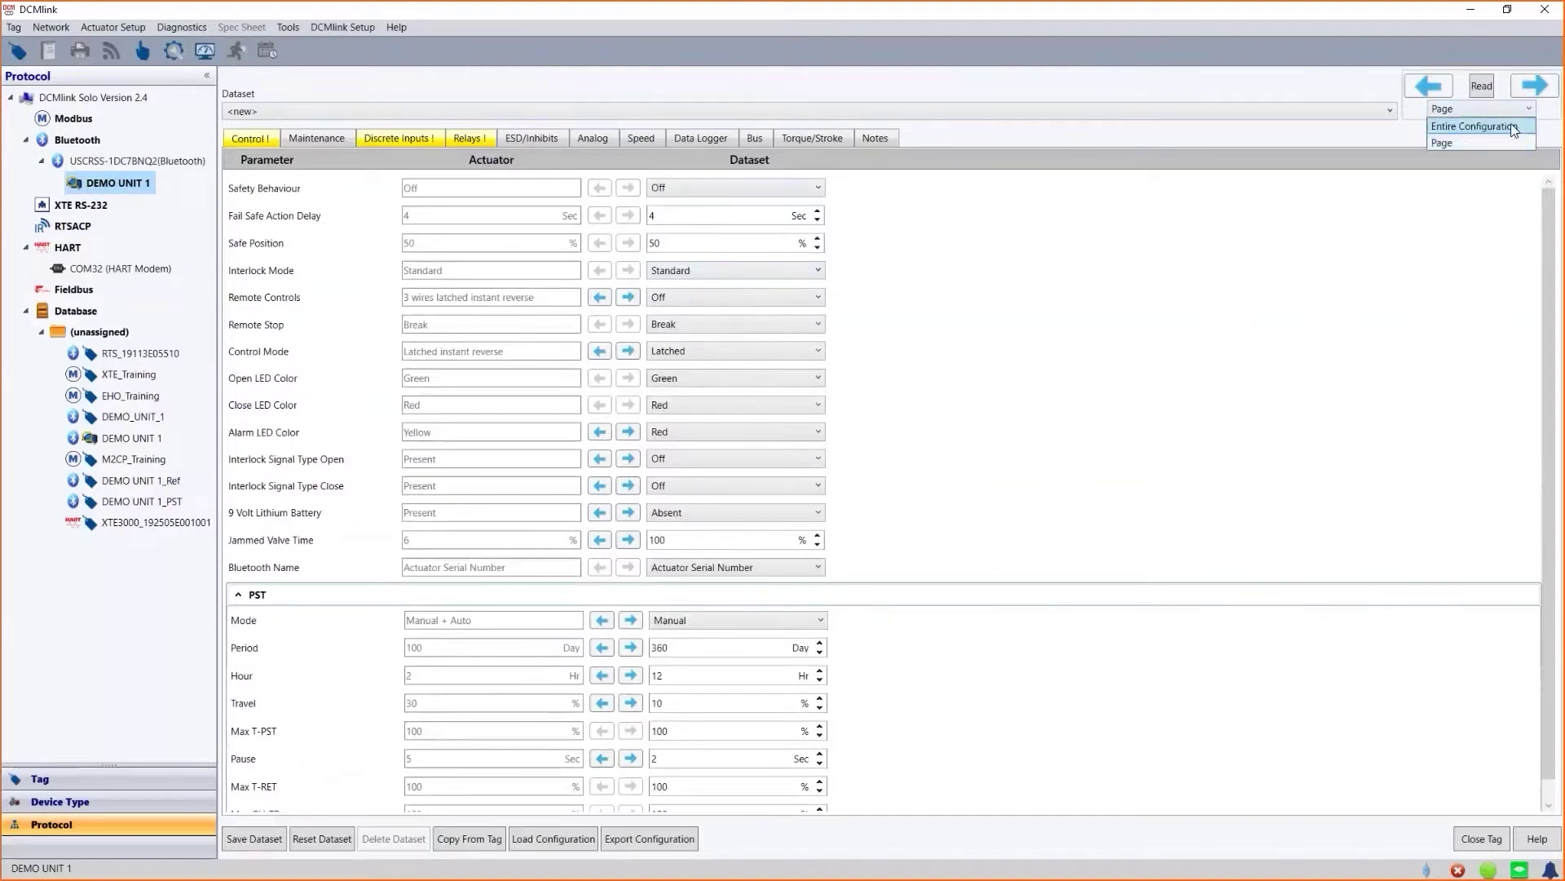
pyautogui.click(1516, 126)
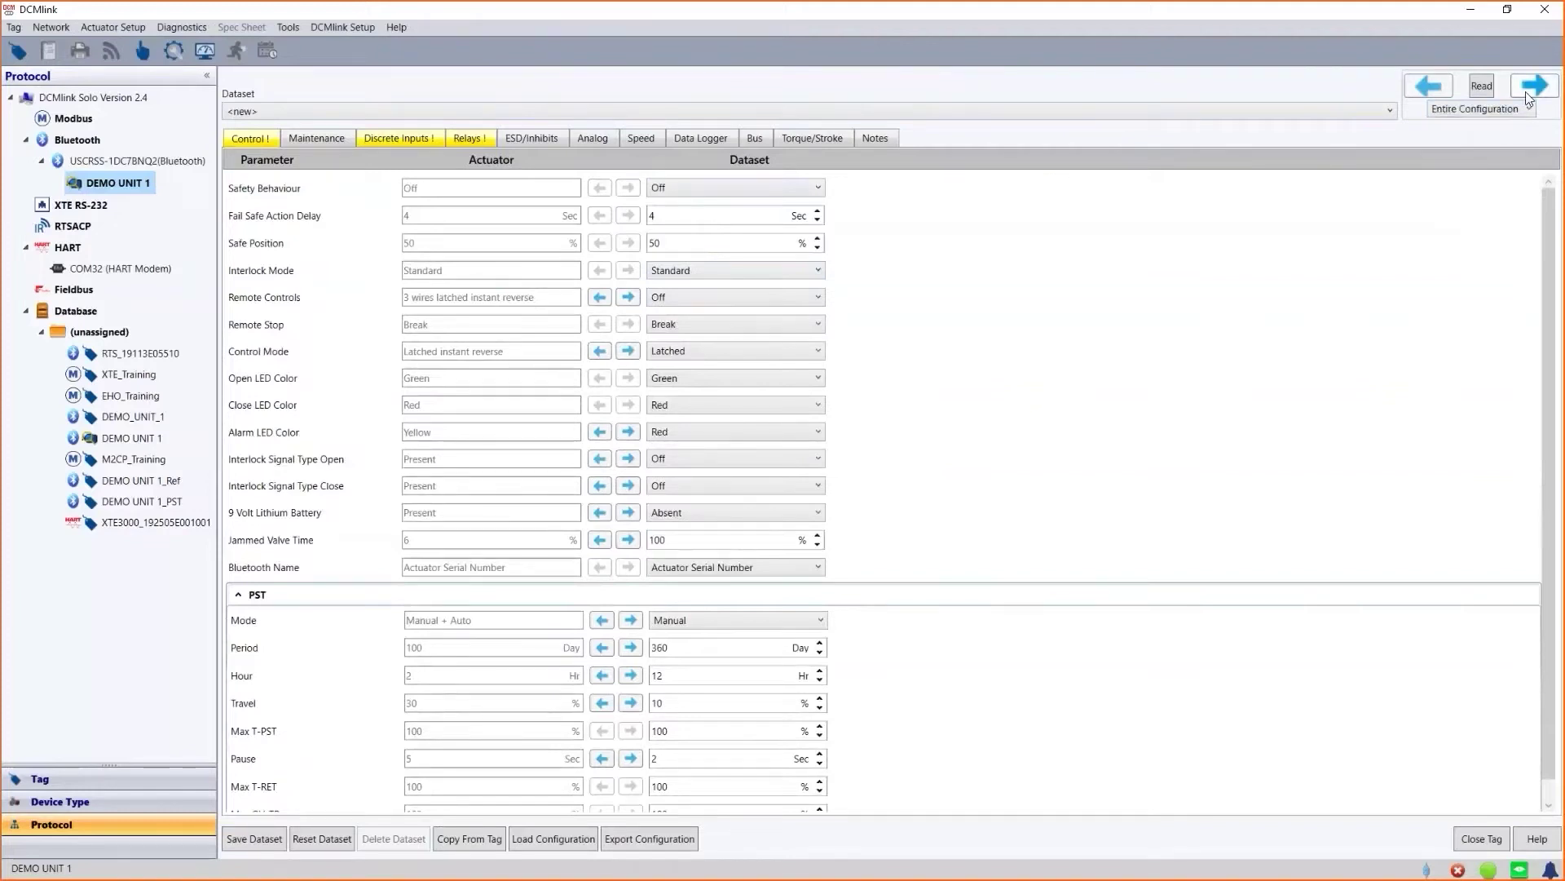
pyautogui.click(1529, 91)
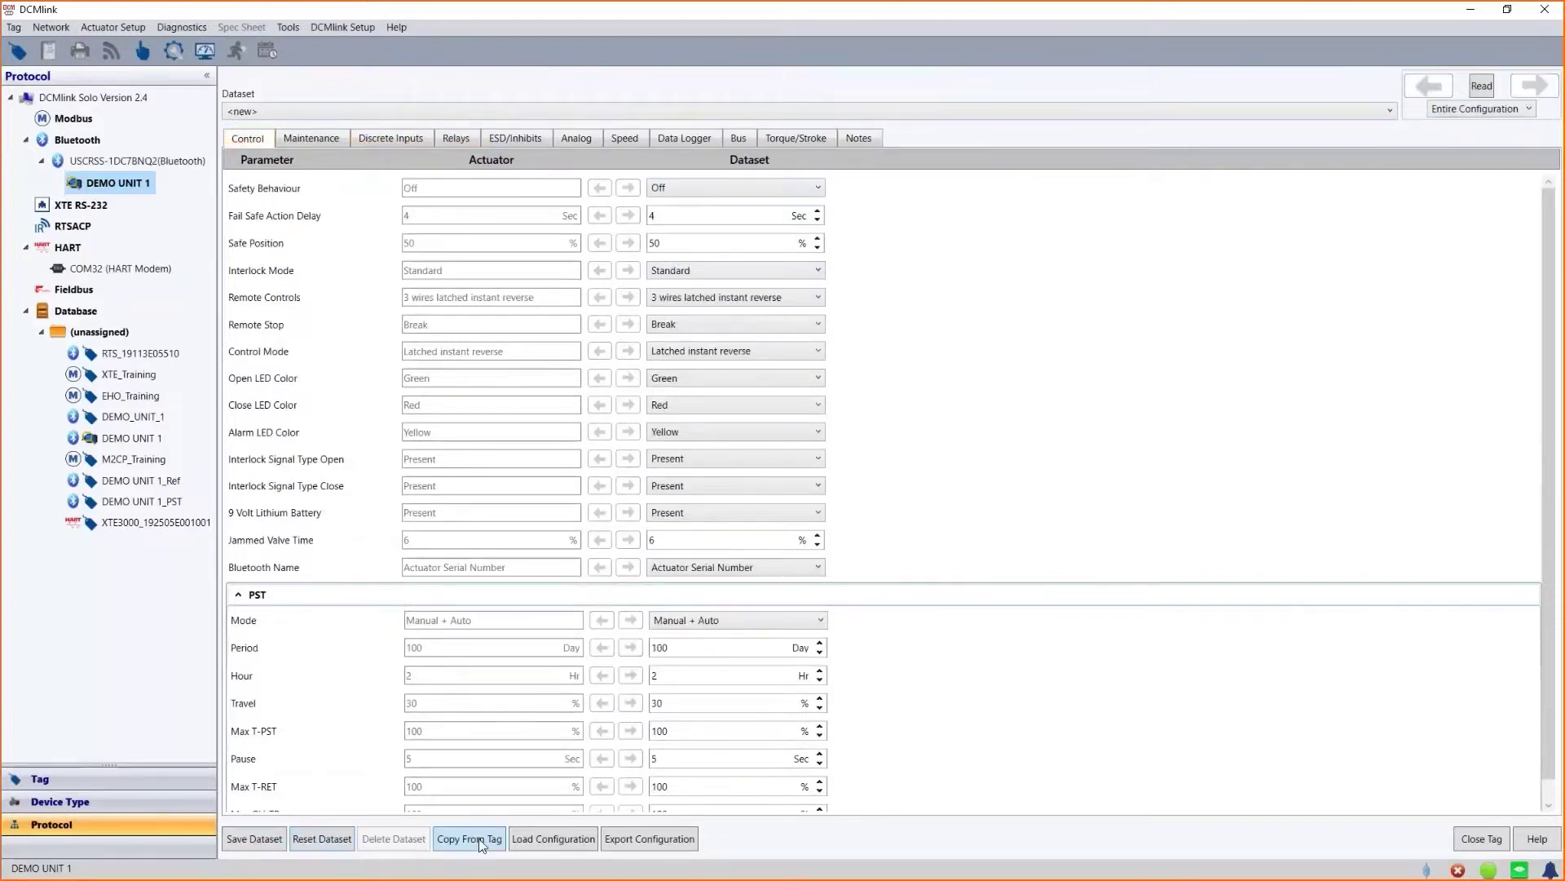
pyautogui.click(541, 835)
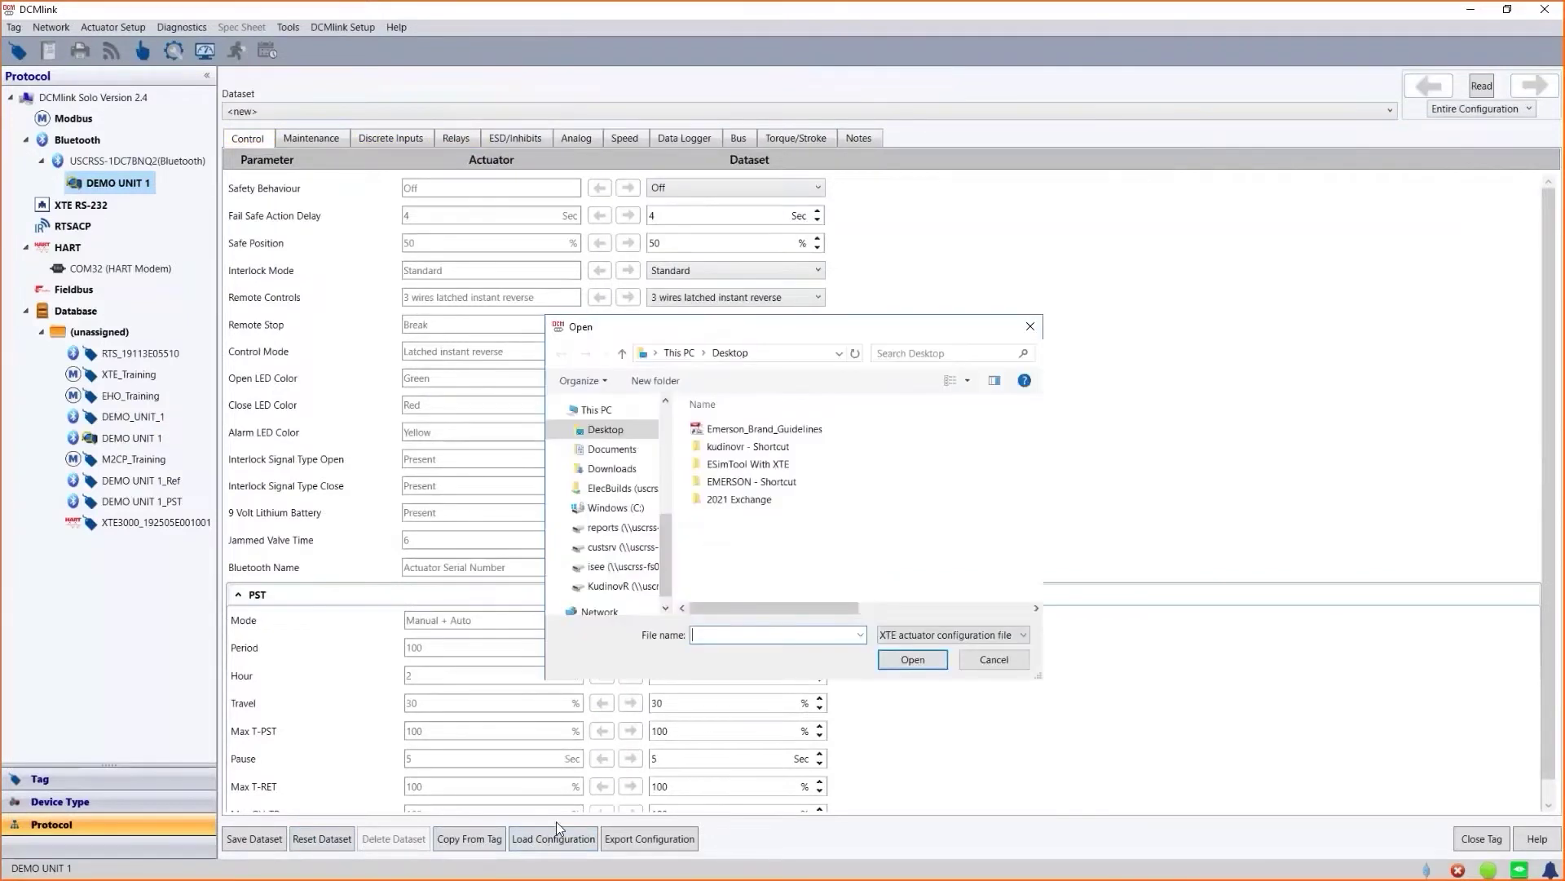
pyautogui.click(986, 662)
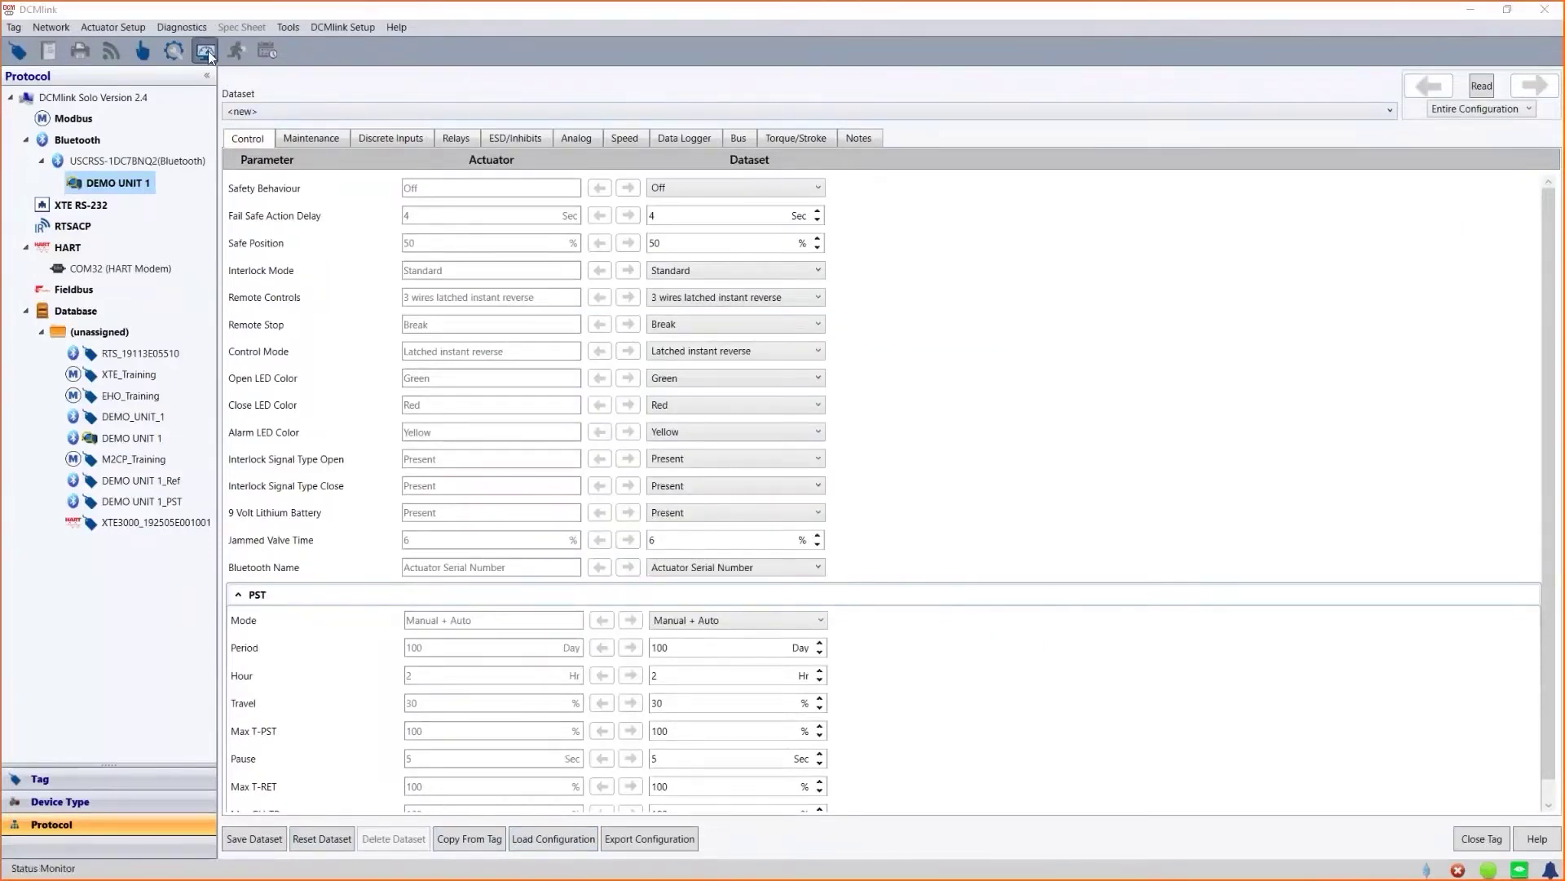
# - Open the Status Monitor for DEMO UNIT 1 and start polling the device
pyautogui.rightClick(149, 187)
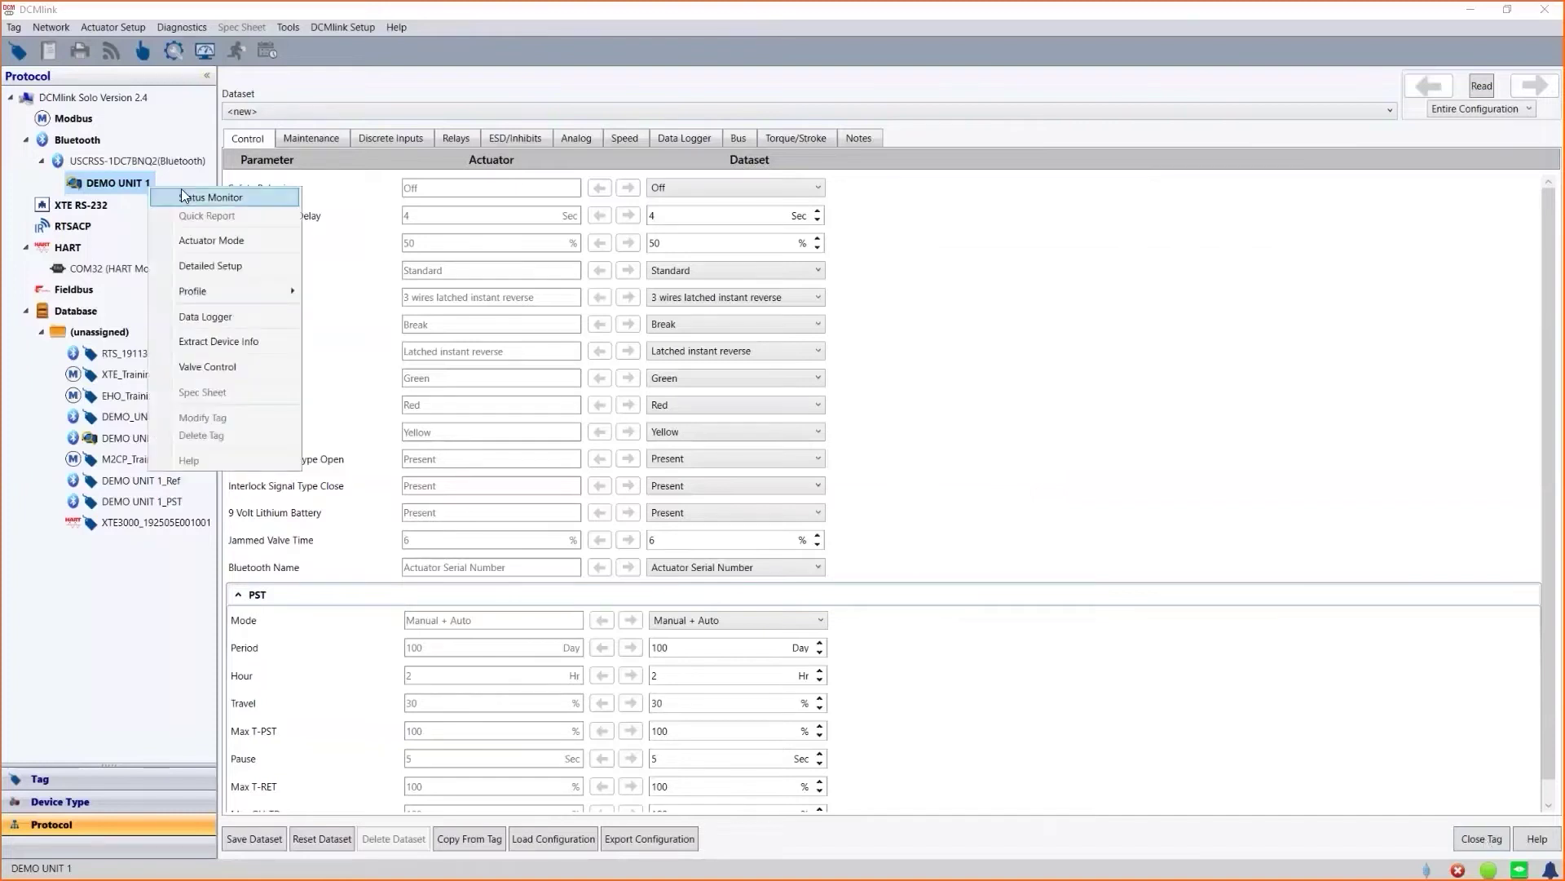
pyautogui.click(207, 200)
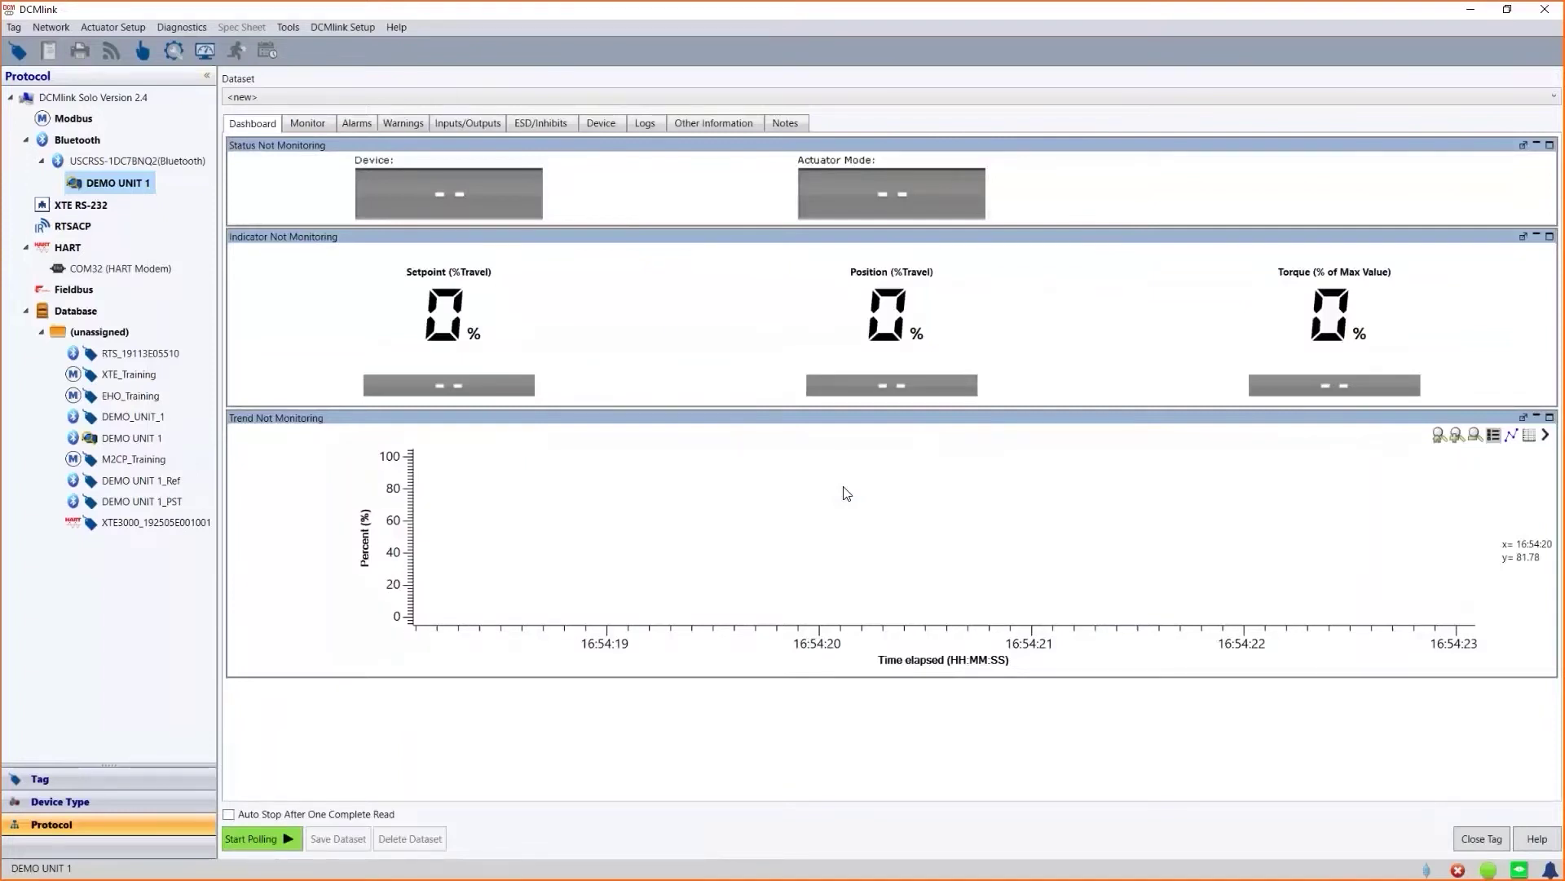
pyautogui.click(269, 841)
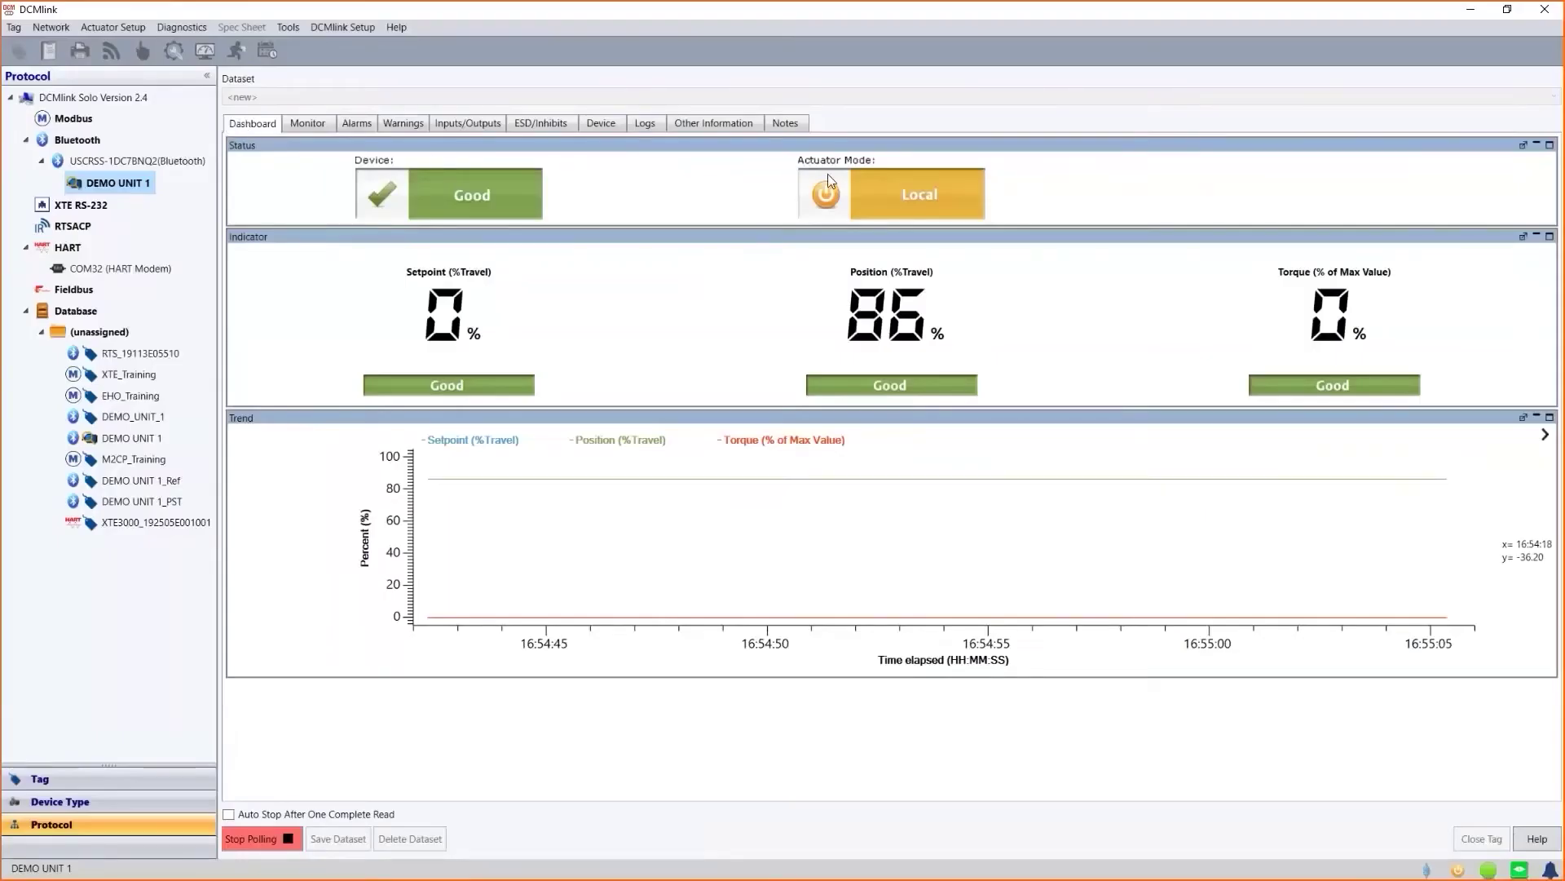
# - Collapse and re-expand the Status, Indicator and Trend sections of the dashboard one after another
pyautogui.click(1537, 146)
pyautogui.click(1533, 147)
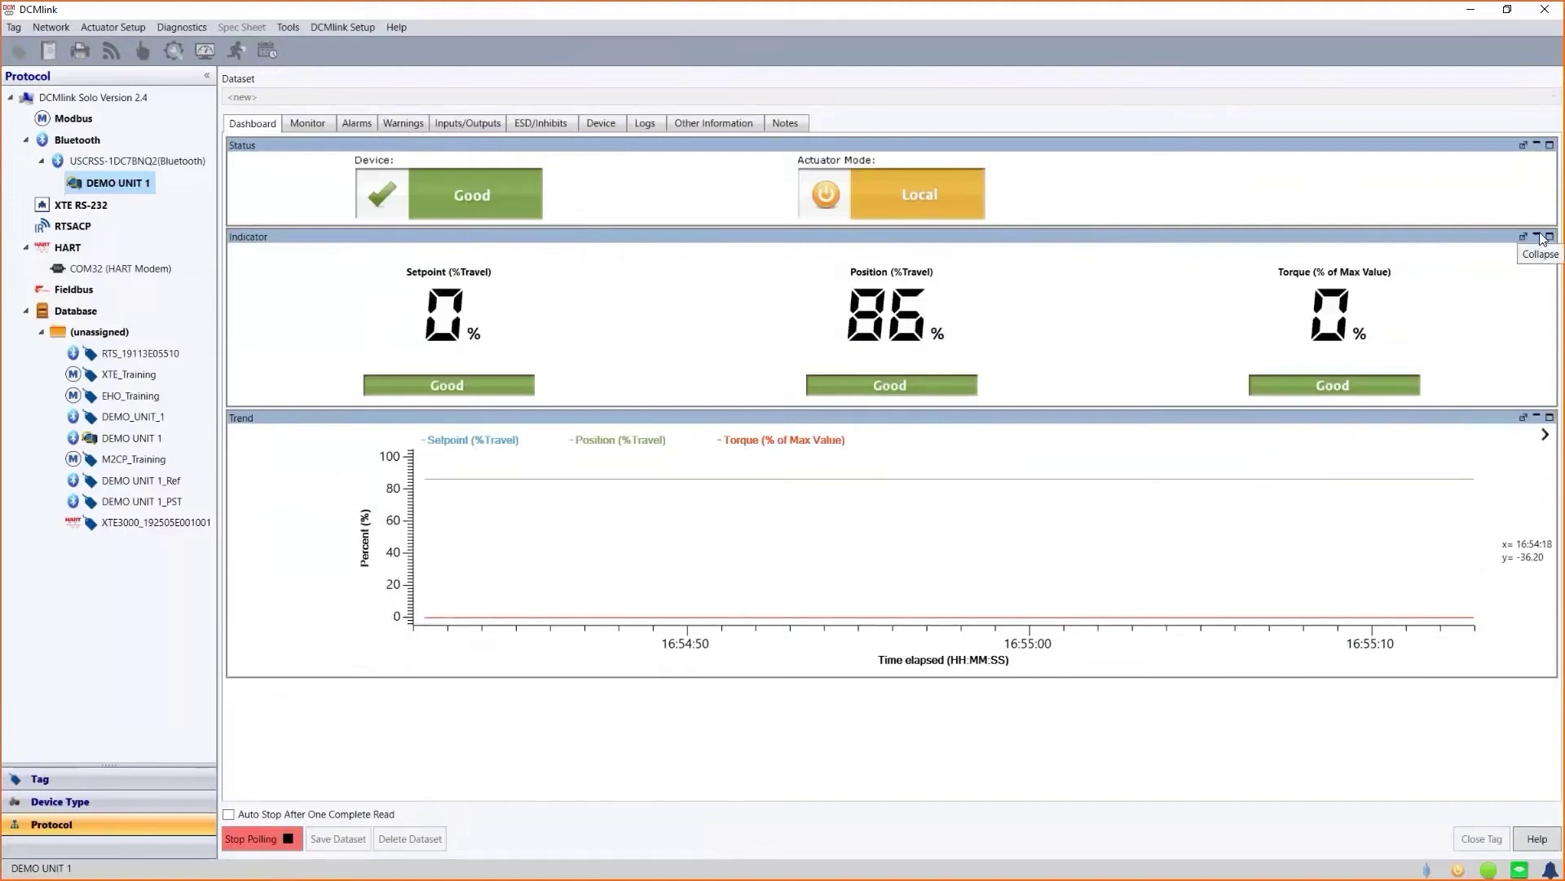
pyautogui.click(1537, 236)
pyautogui.click(1539, 236)
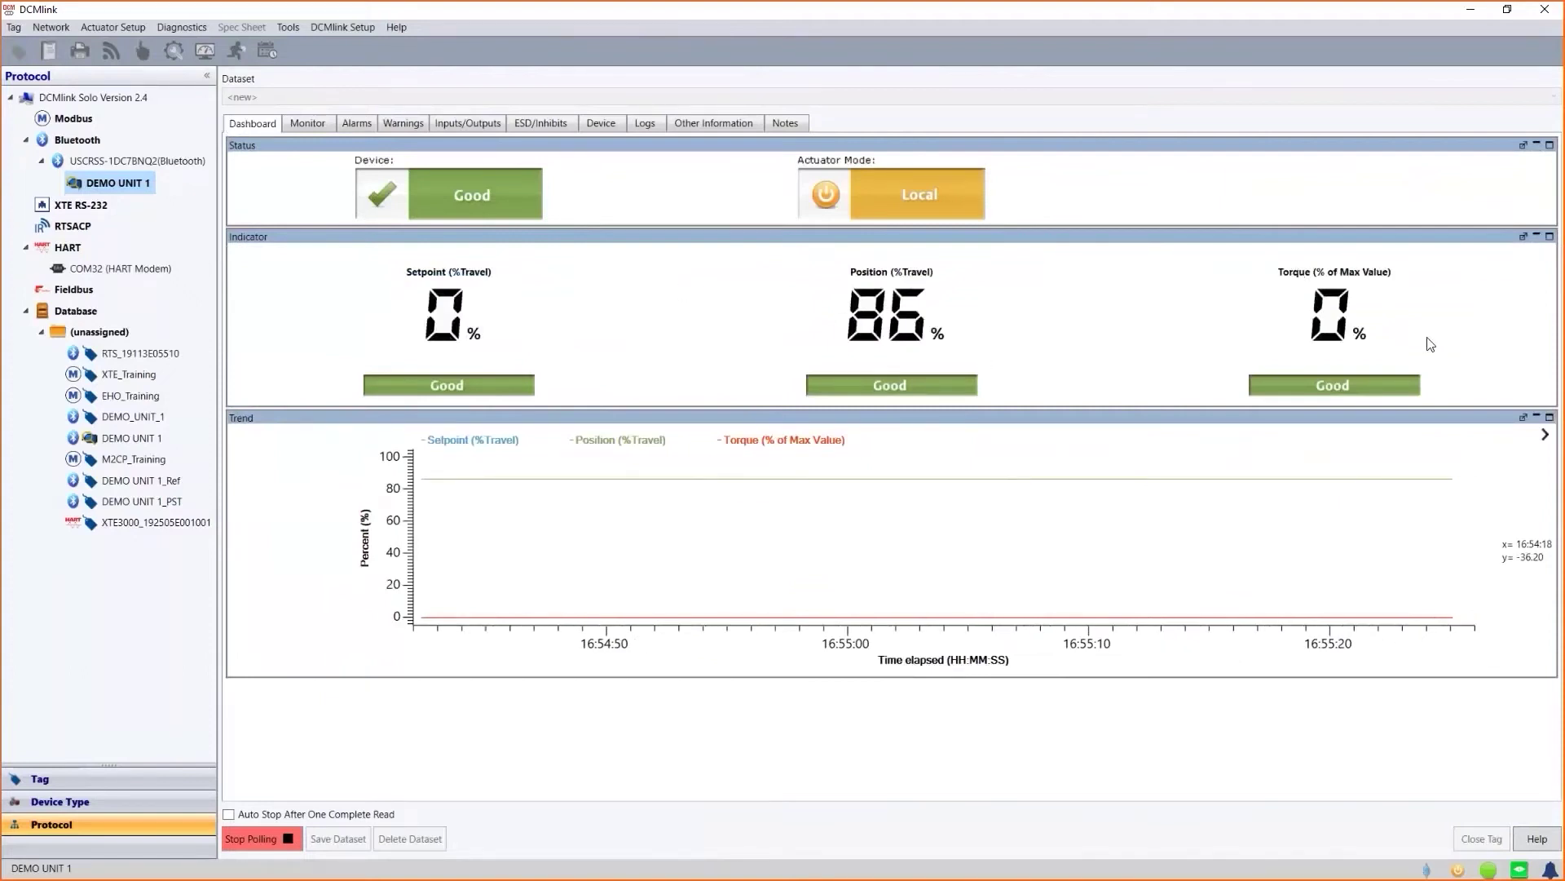
pyautogui.click(1542, 419)
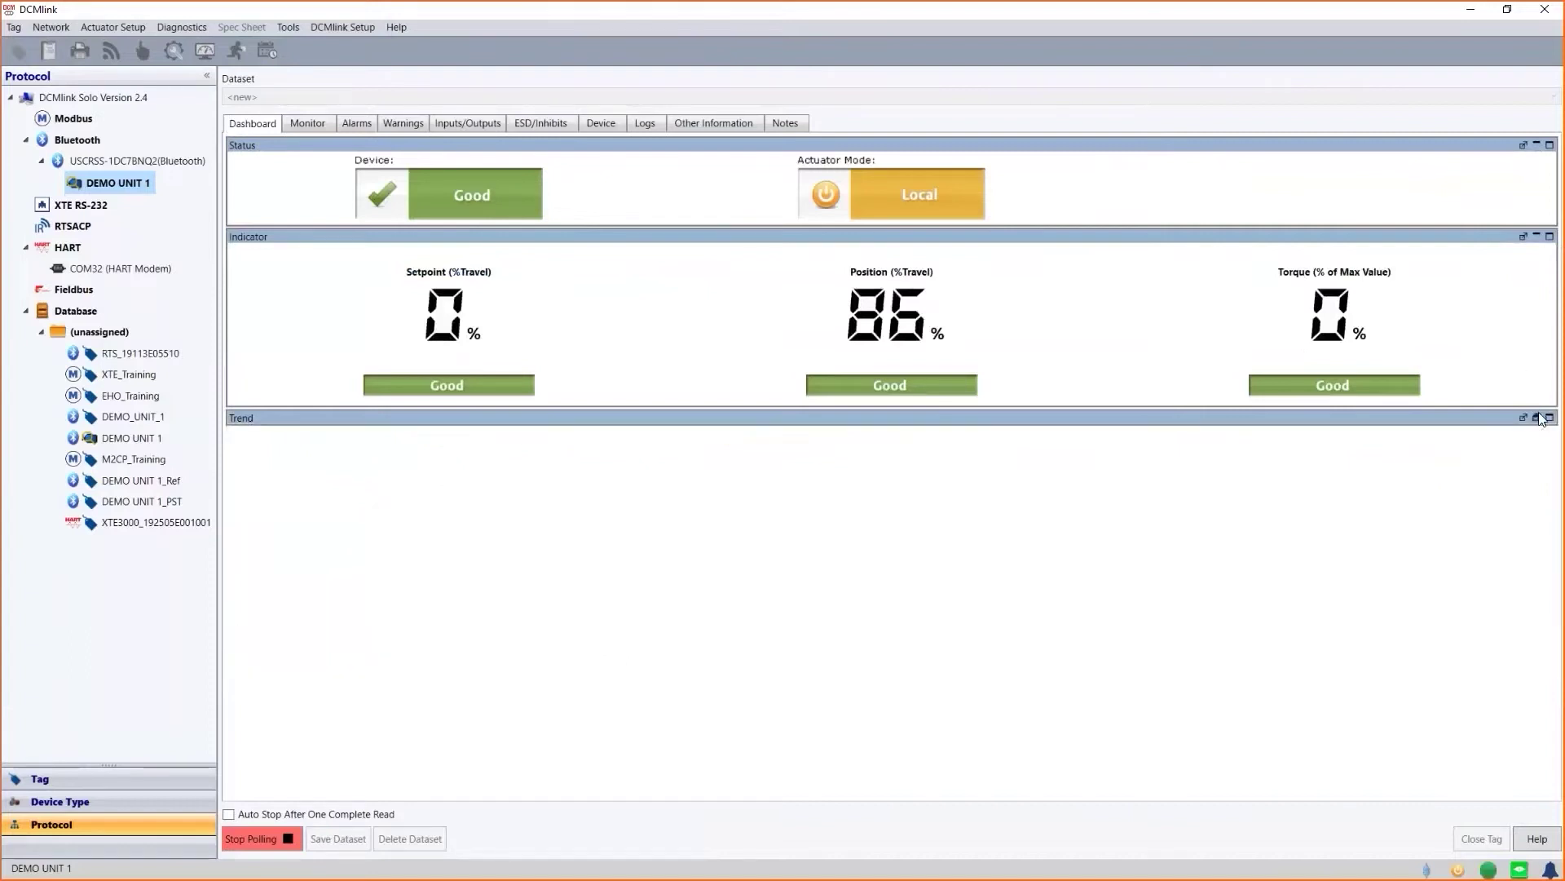
pyautogui.click(1542, 418)
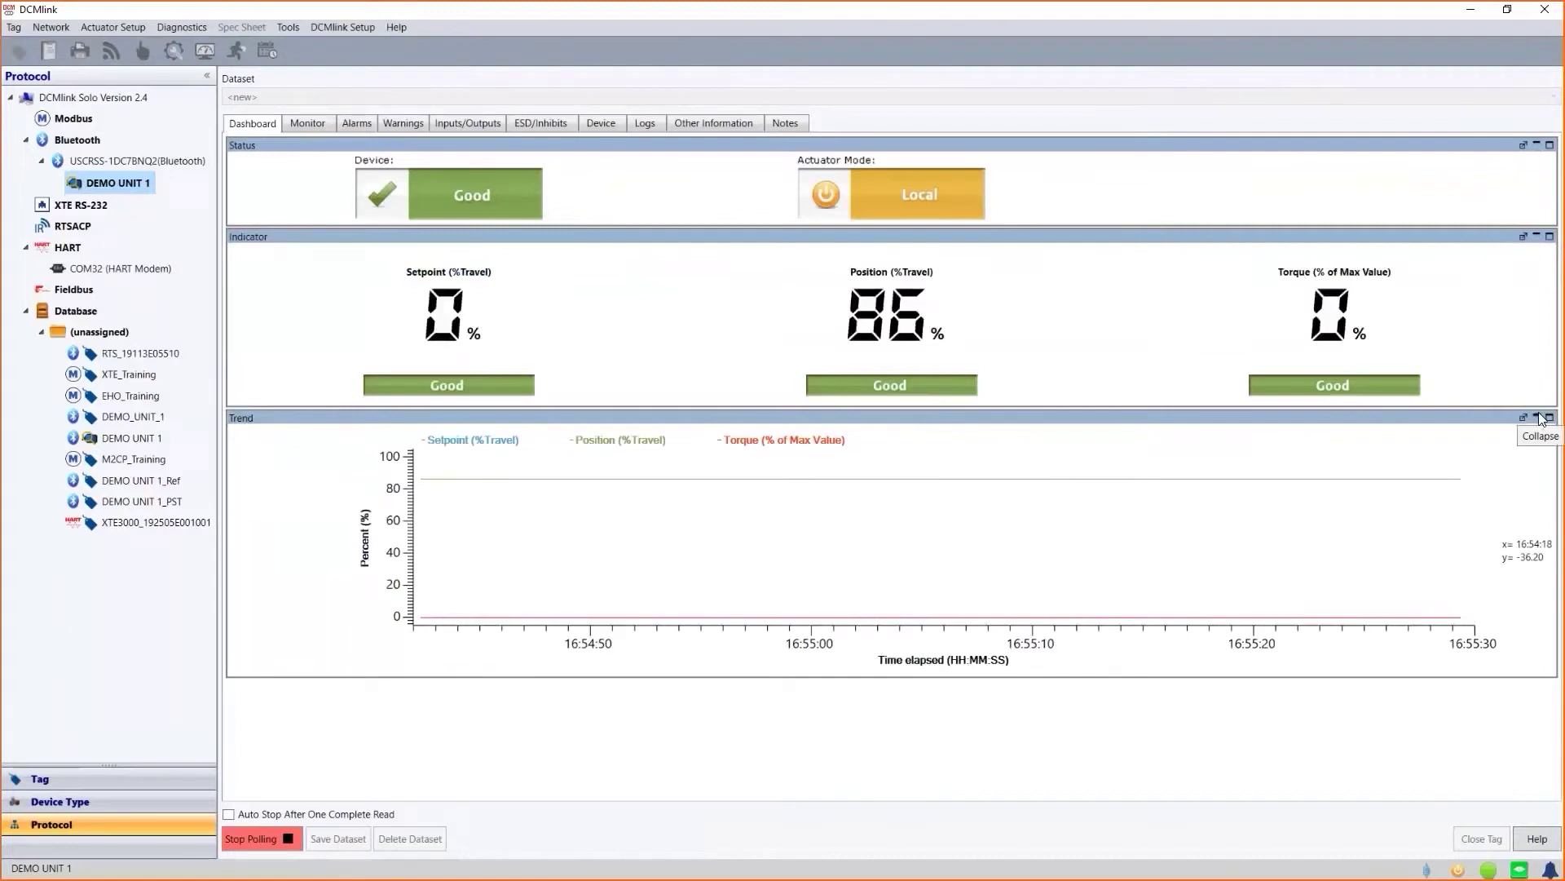
# - Examine the Off Spec alarms, including the reason and recommended action for Mid Travel In Close, and open the warnings
pyautogui.click(356, 123)
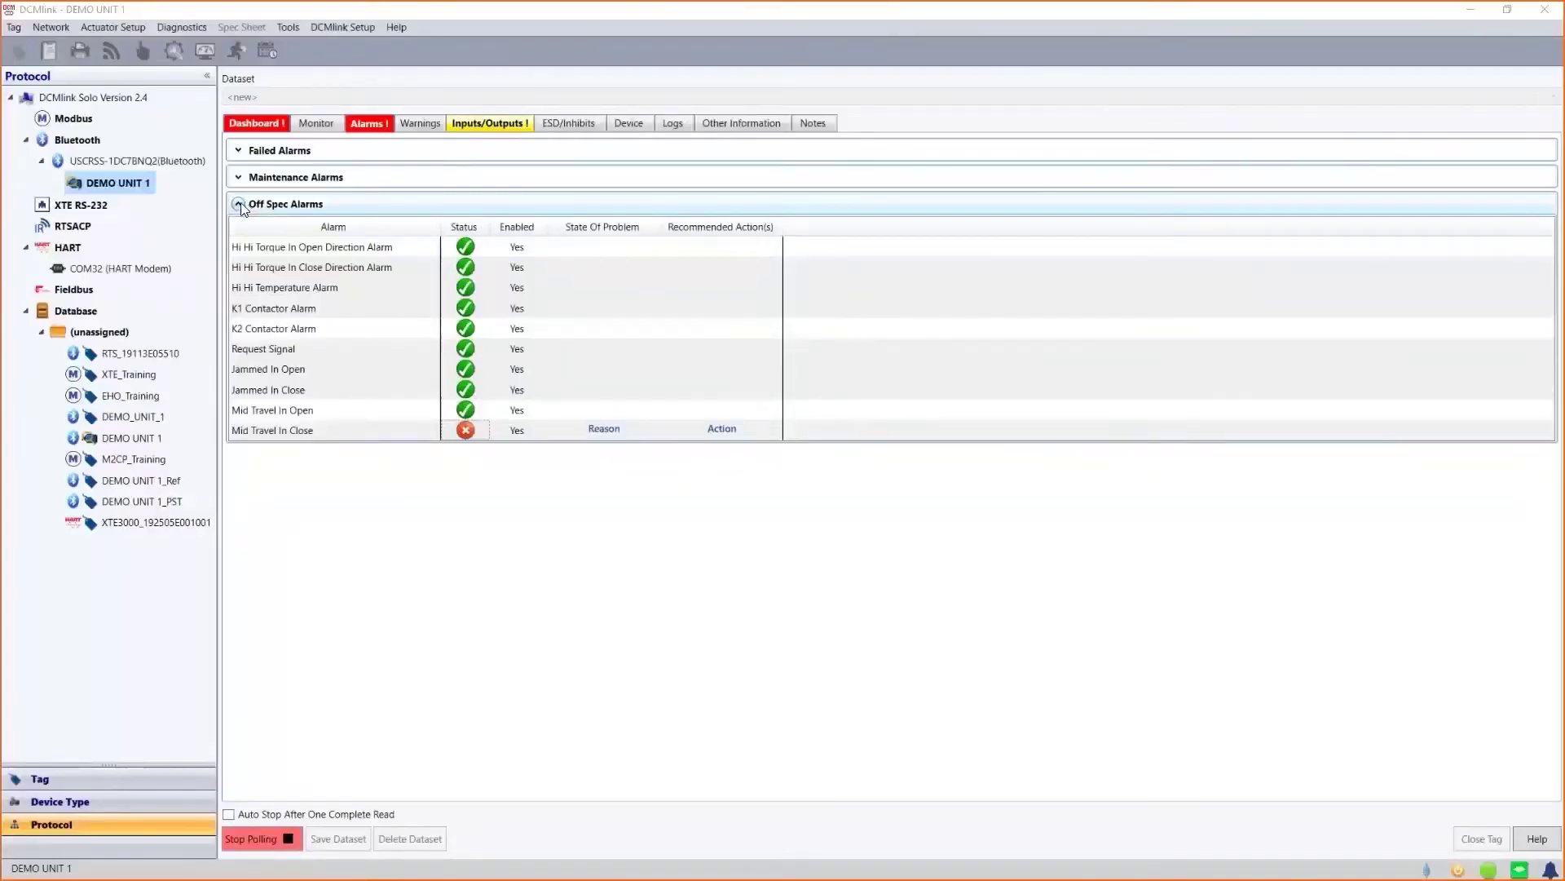
pyautogui.click(342, 435)
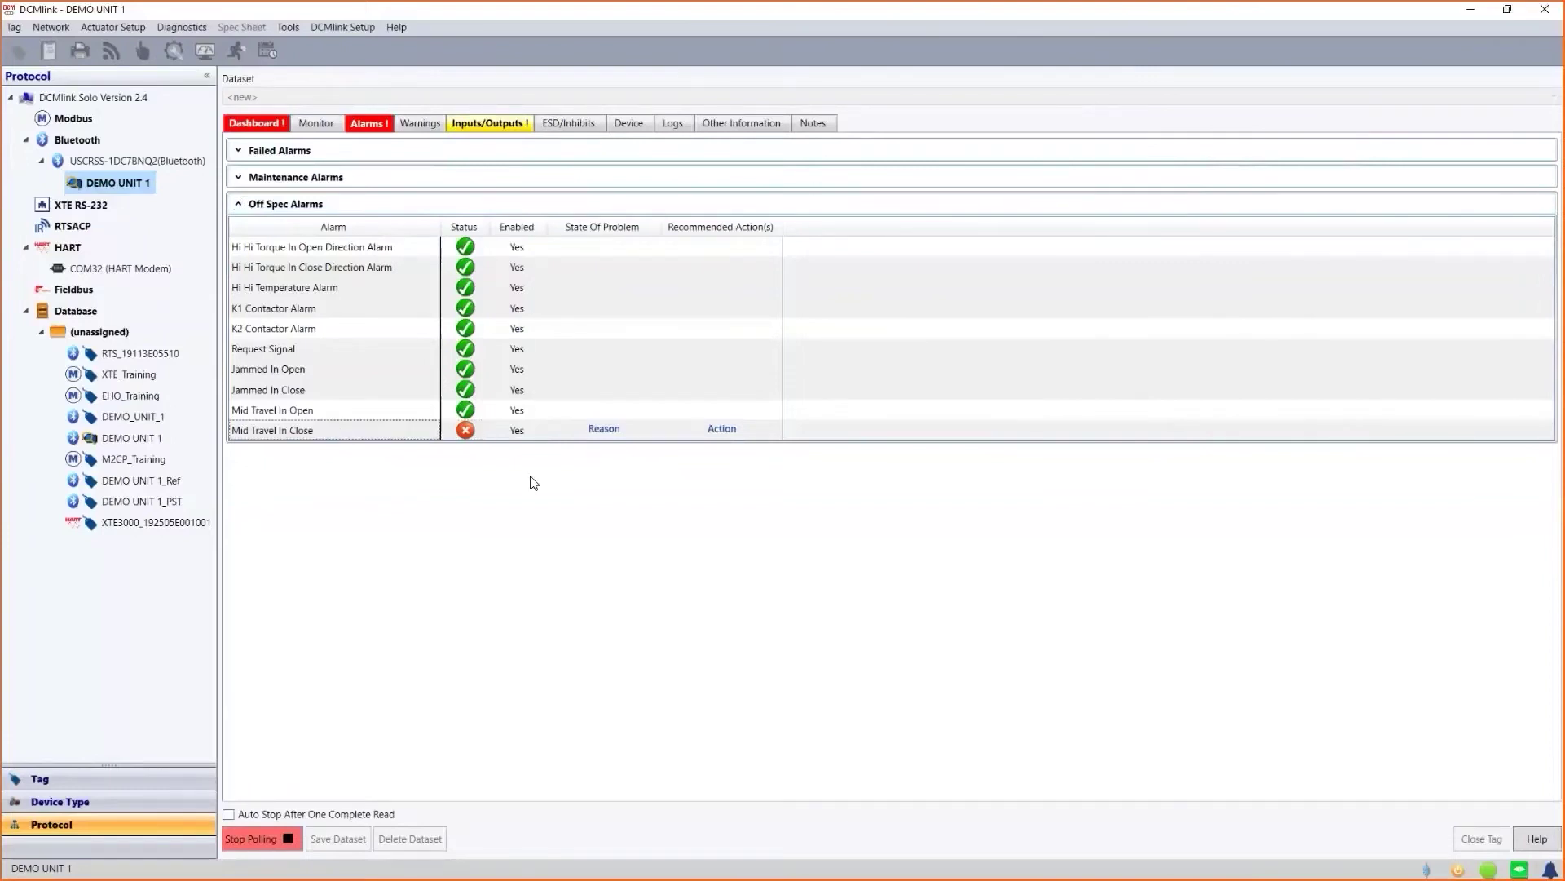
pyautogui.moveTo(602, 437)
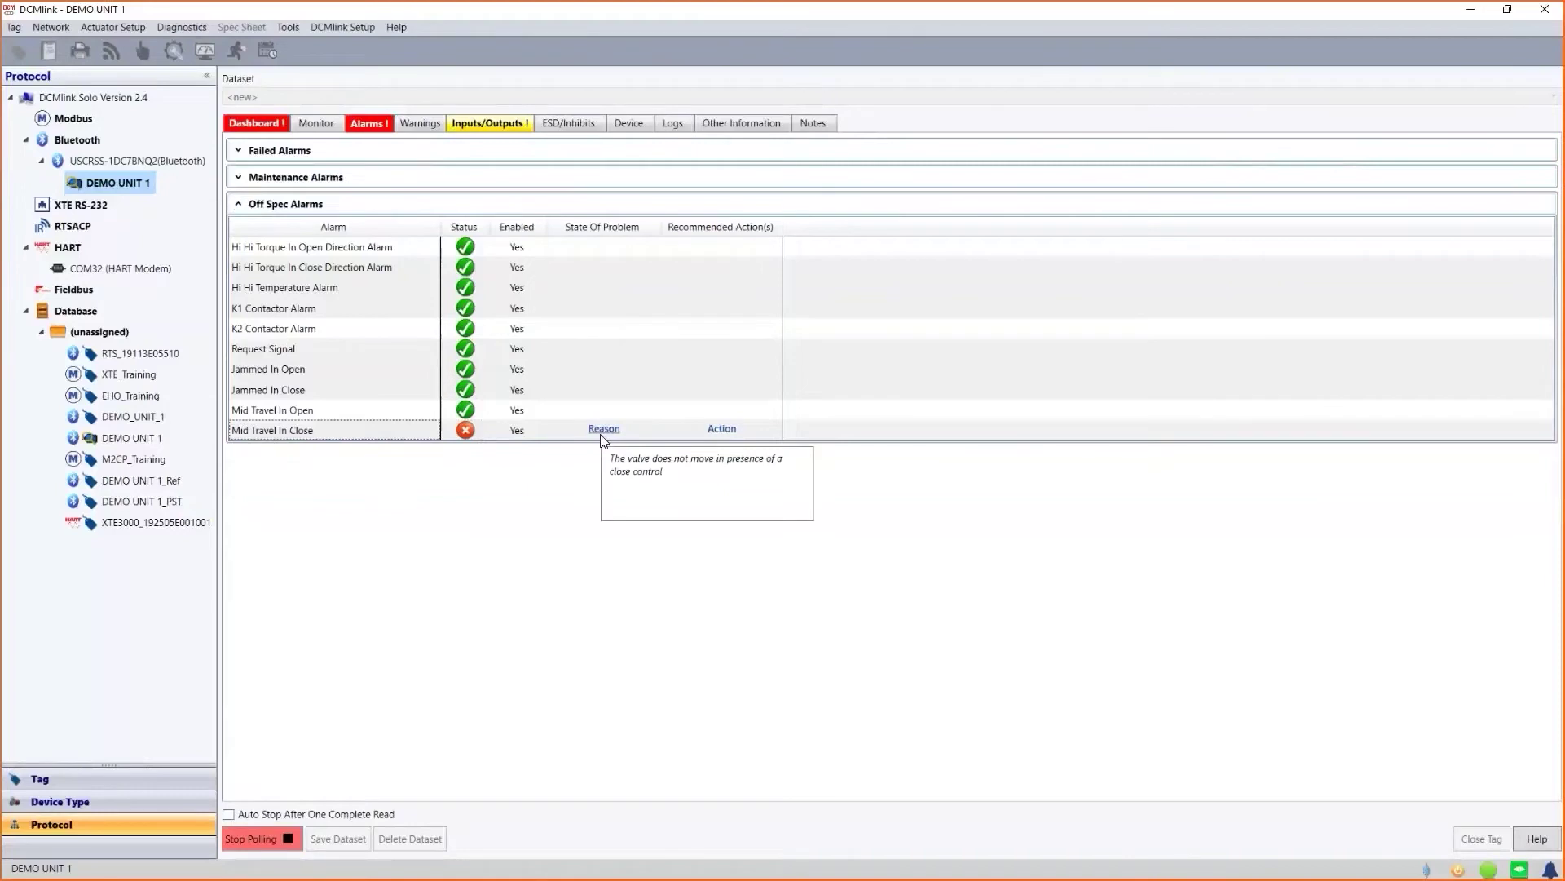
pyautogui.moveTo(719, 441)
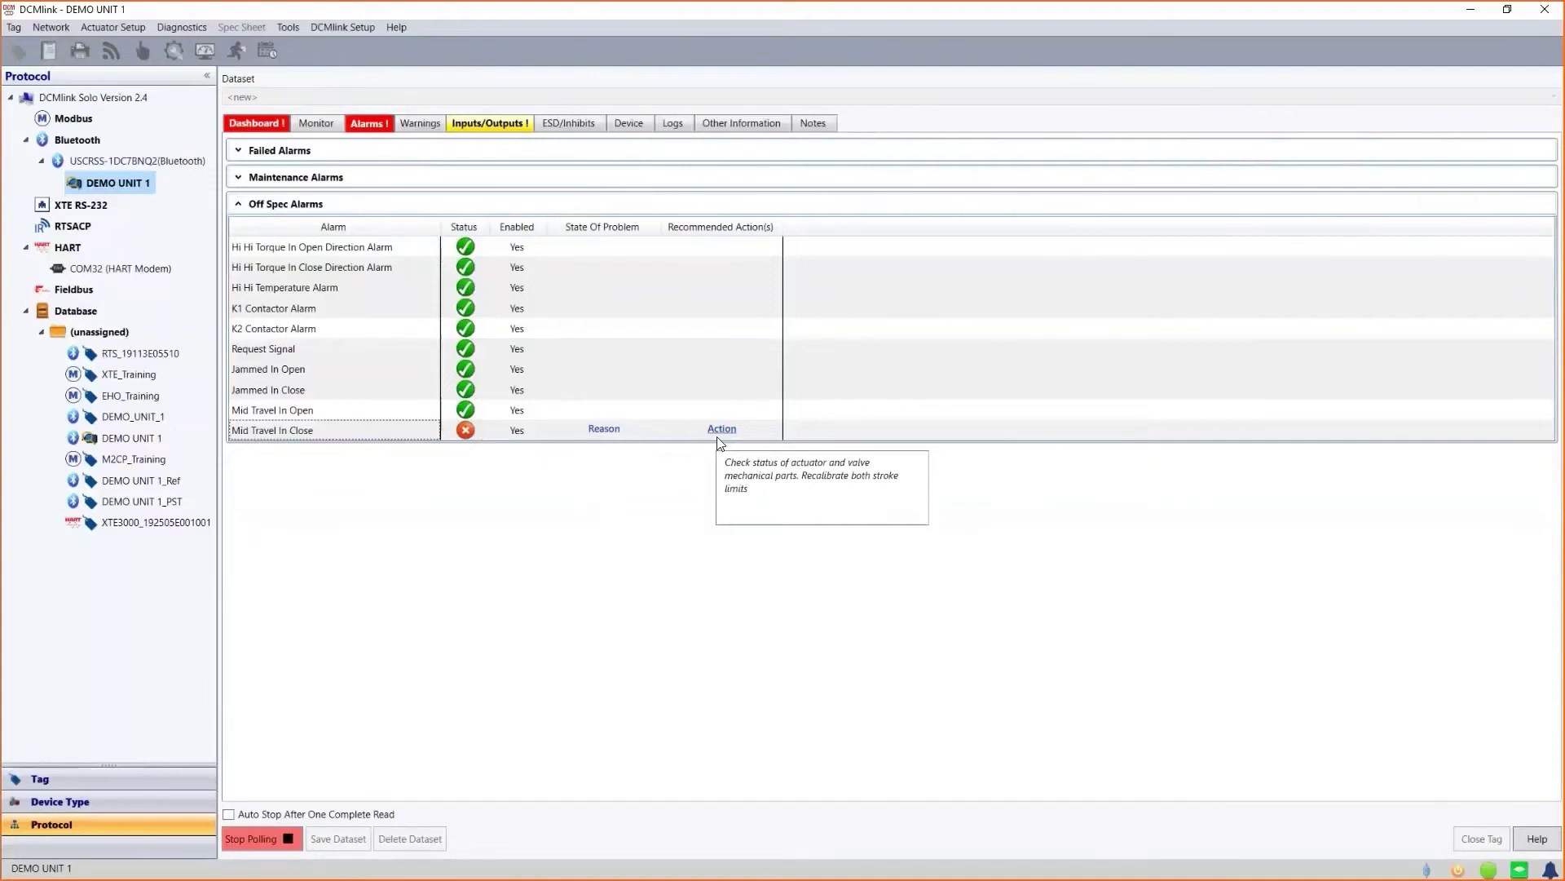
pyautogui.click(432, 129)
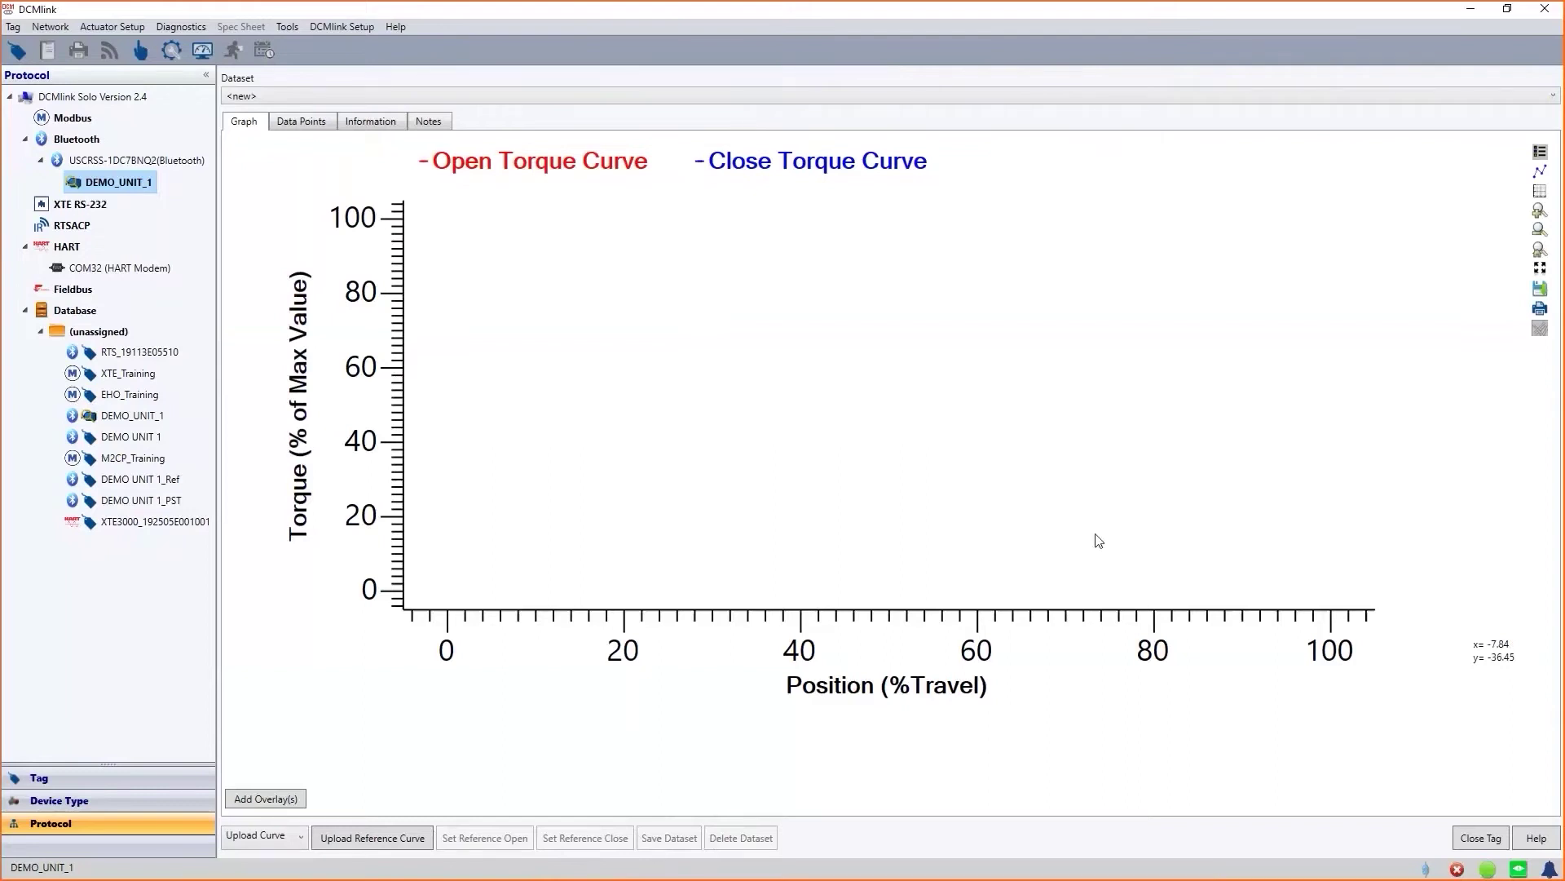
# - Load the dataset "31 Jan 2021 19:16:00 Reference Torque Curve" into the torque graph
pyautogui.click(1554, 97)
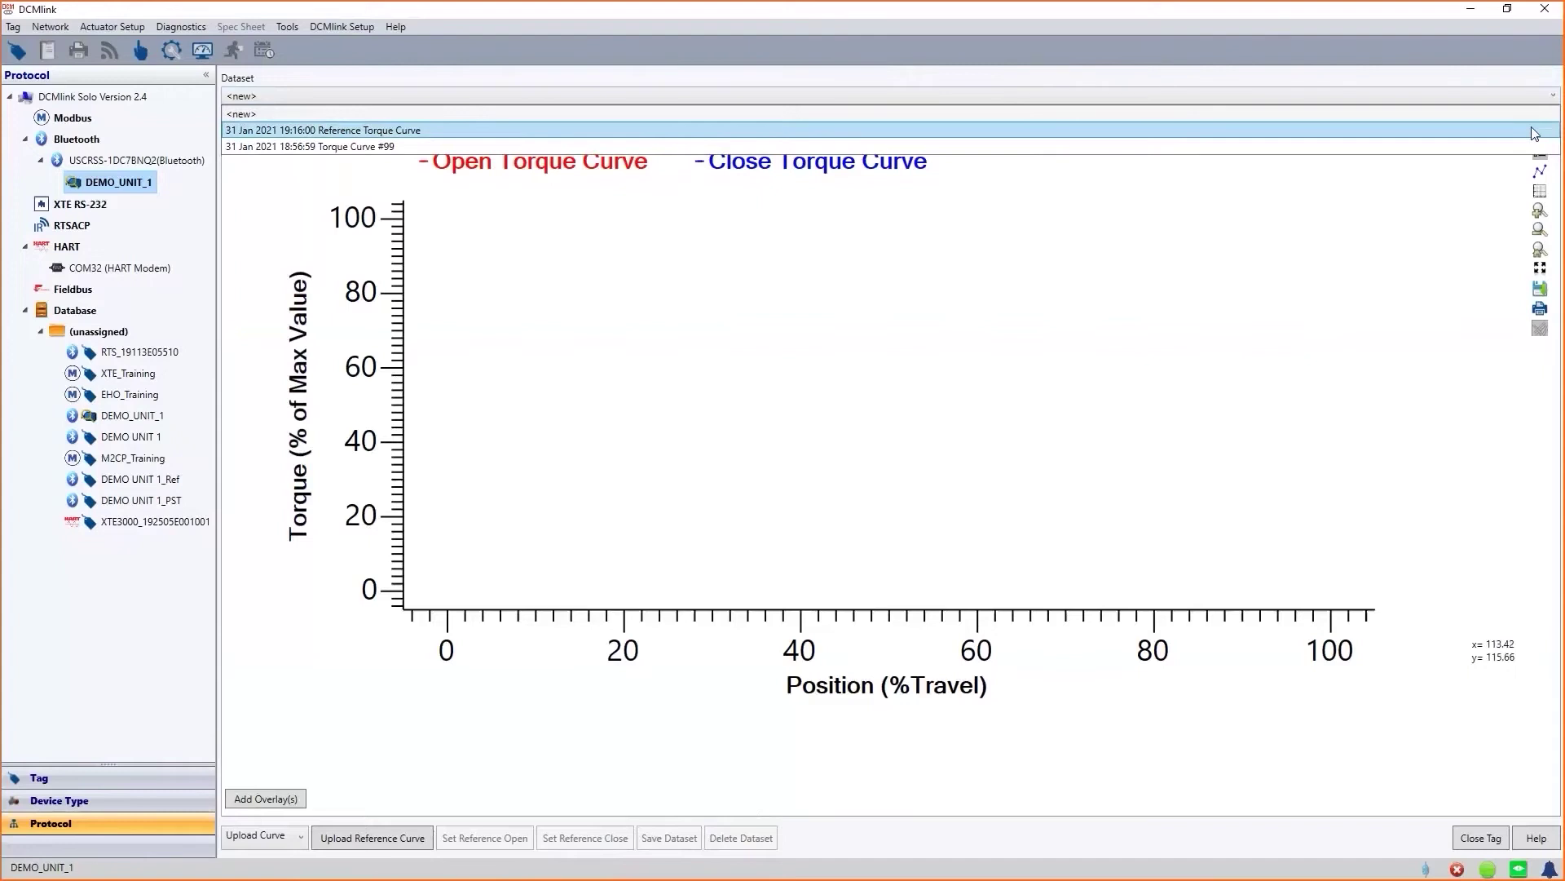
pyautogui.click(1535, 130)
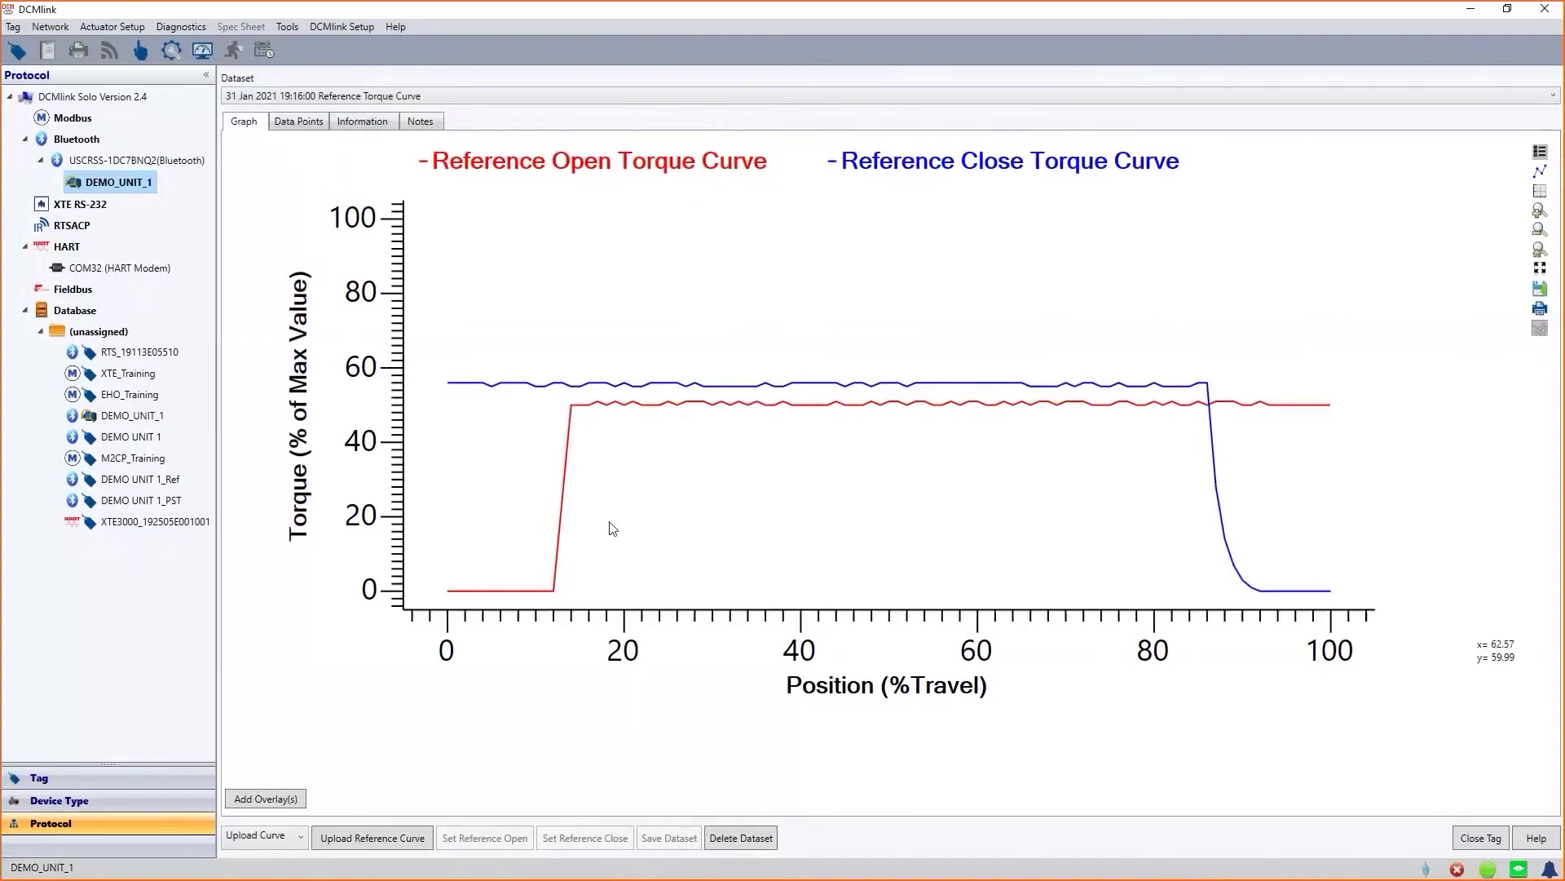
# - Upload torque curve number 99 from the actuator
pyautogui.click(299, 836)
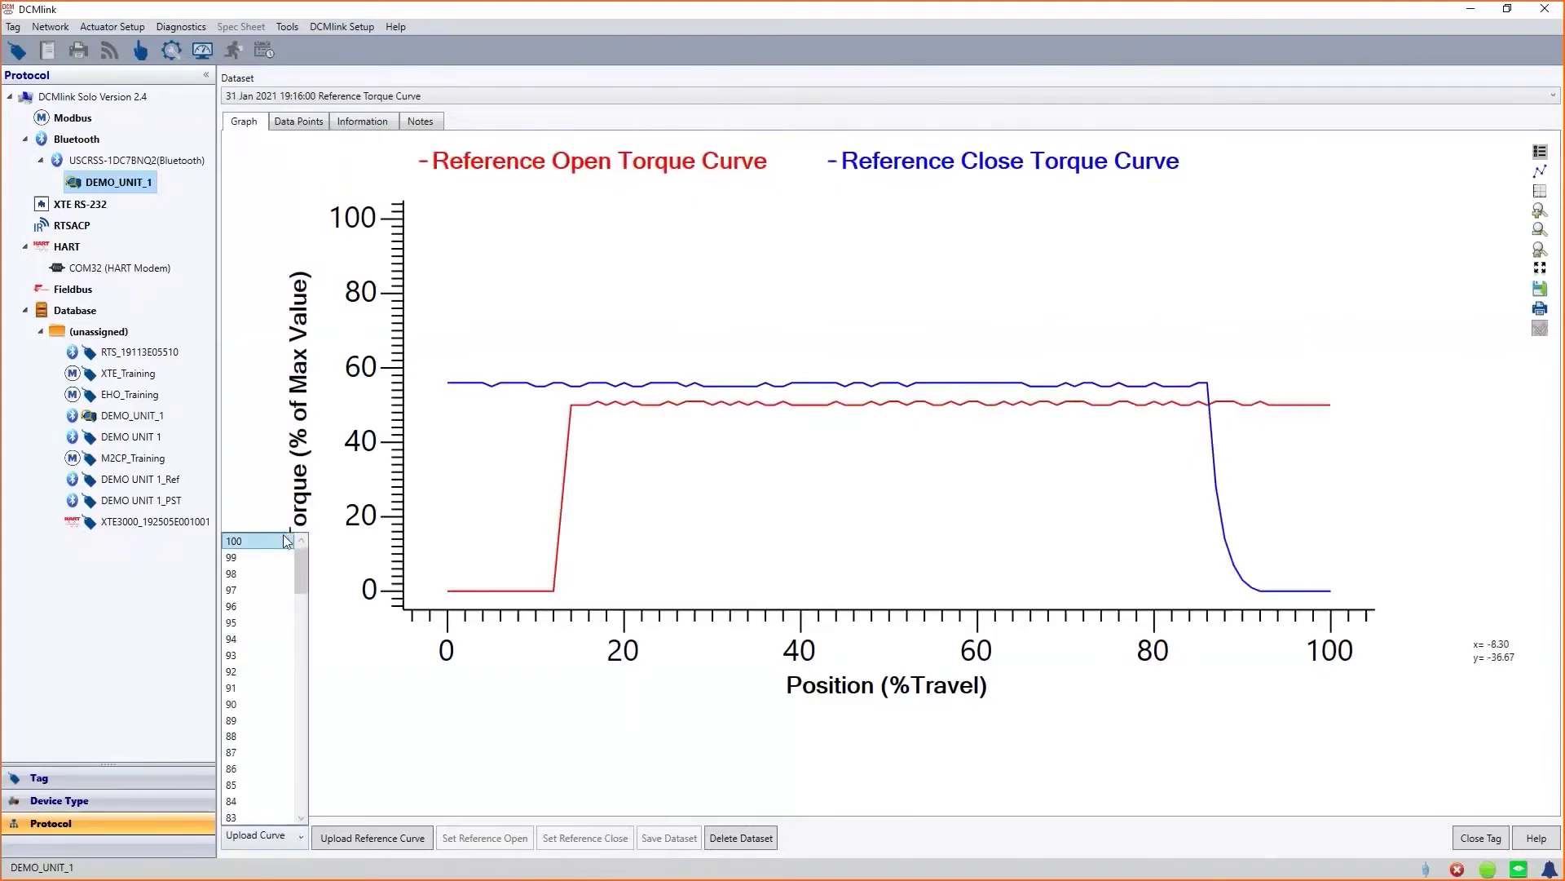
pyautogui.scroll(1, 265, 563)
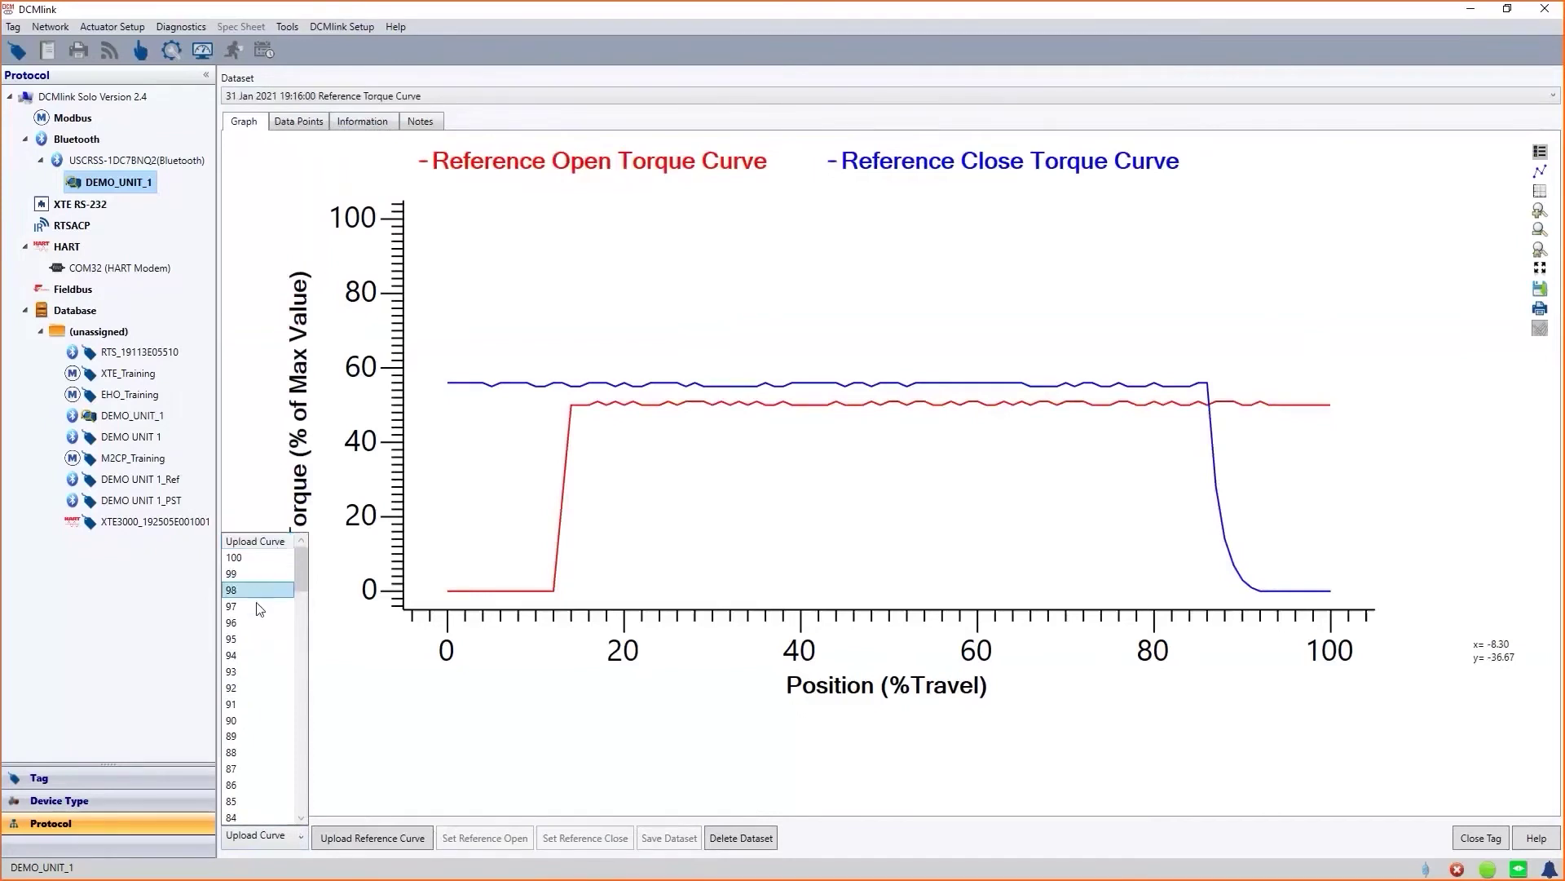
pyautogui.scroll(-1, 258, 807)
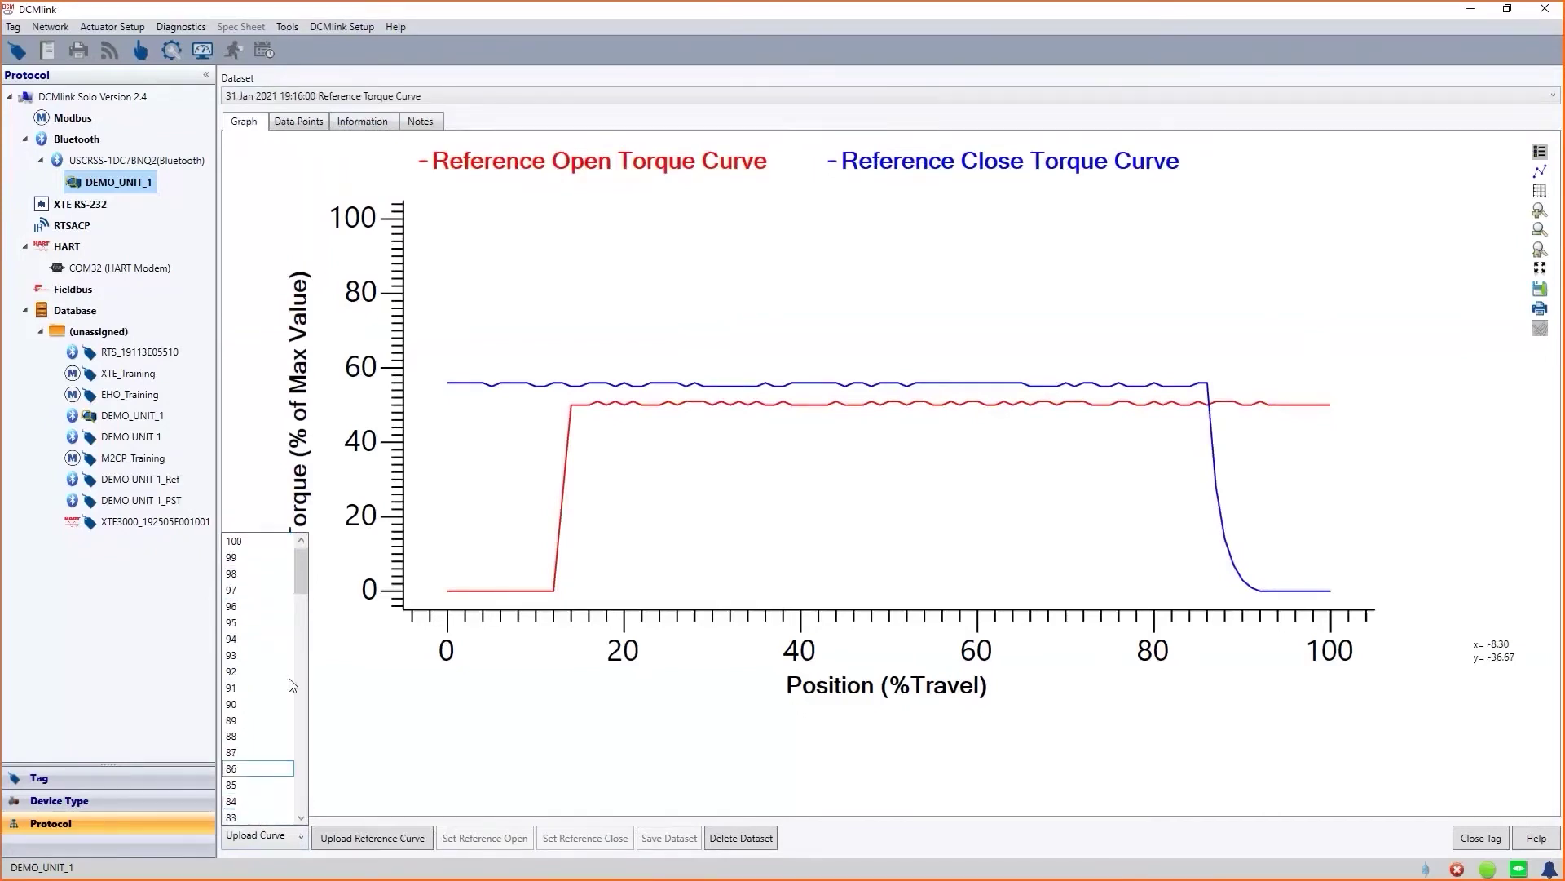
pyautogui.click(278, 557)
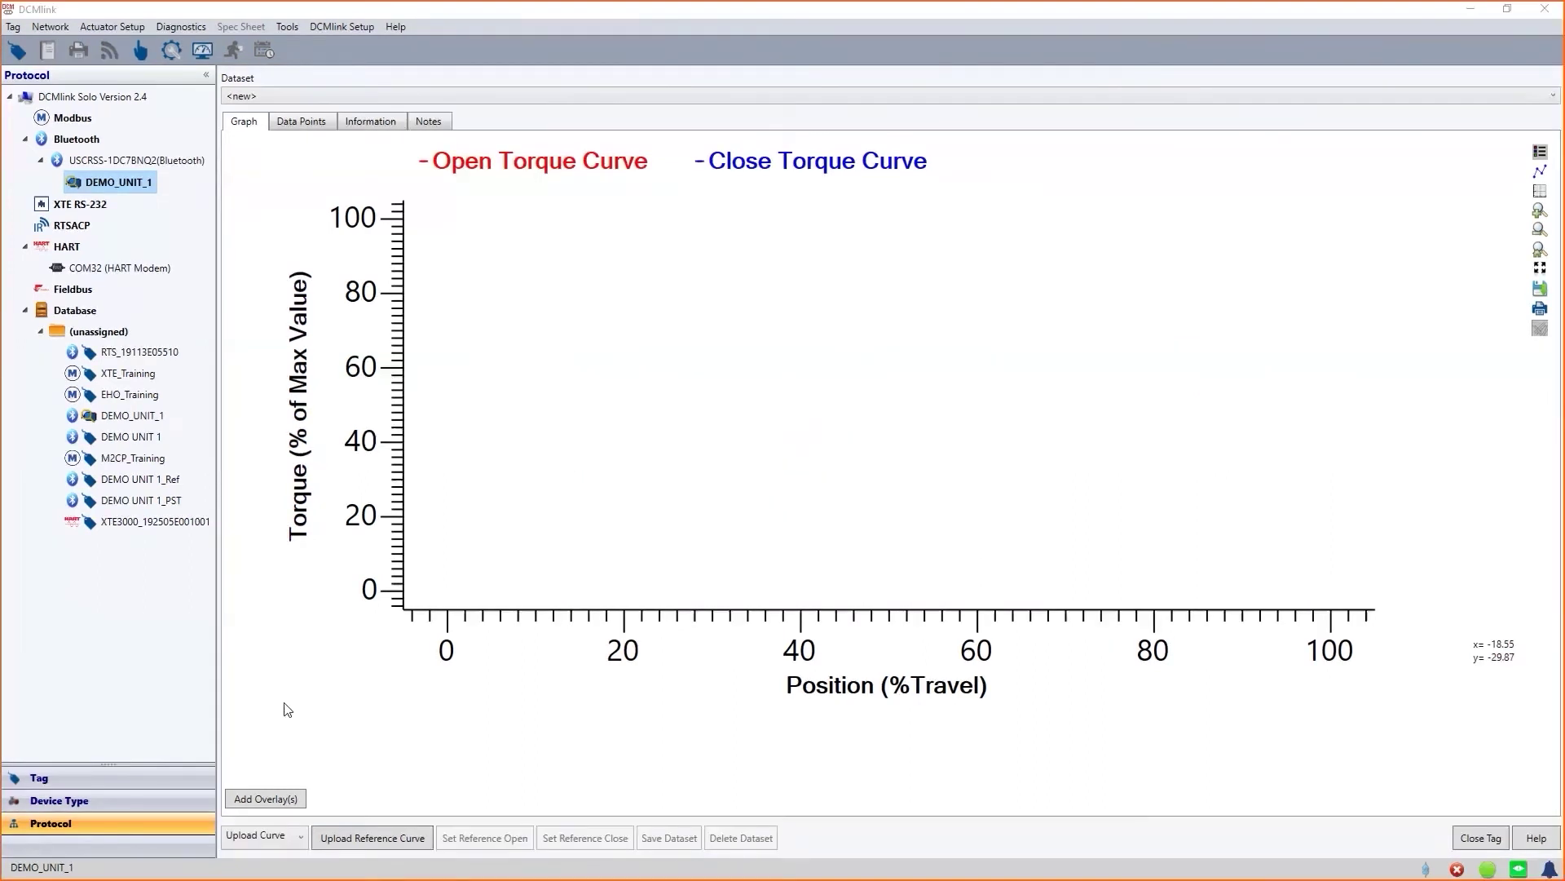
# - Overlay DEMO_UNIT_1's 31 Jan 2021 19:16:00 Reference Torque Curve and 18:56:59 Torque Curve #99 on the torque graph
pyautogui.click(284, 799)
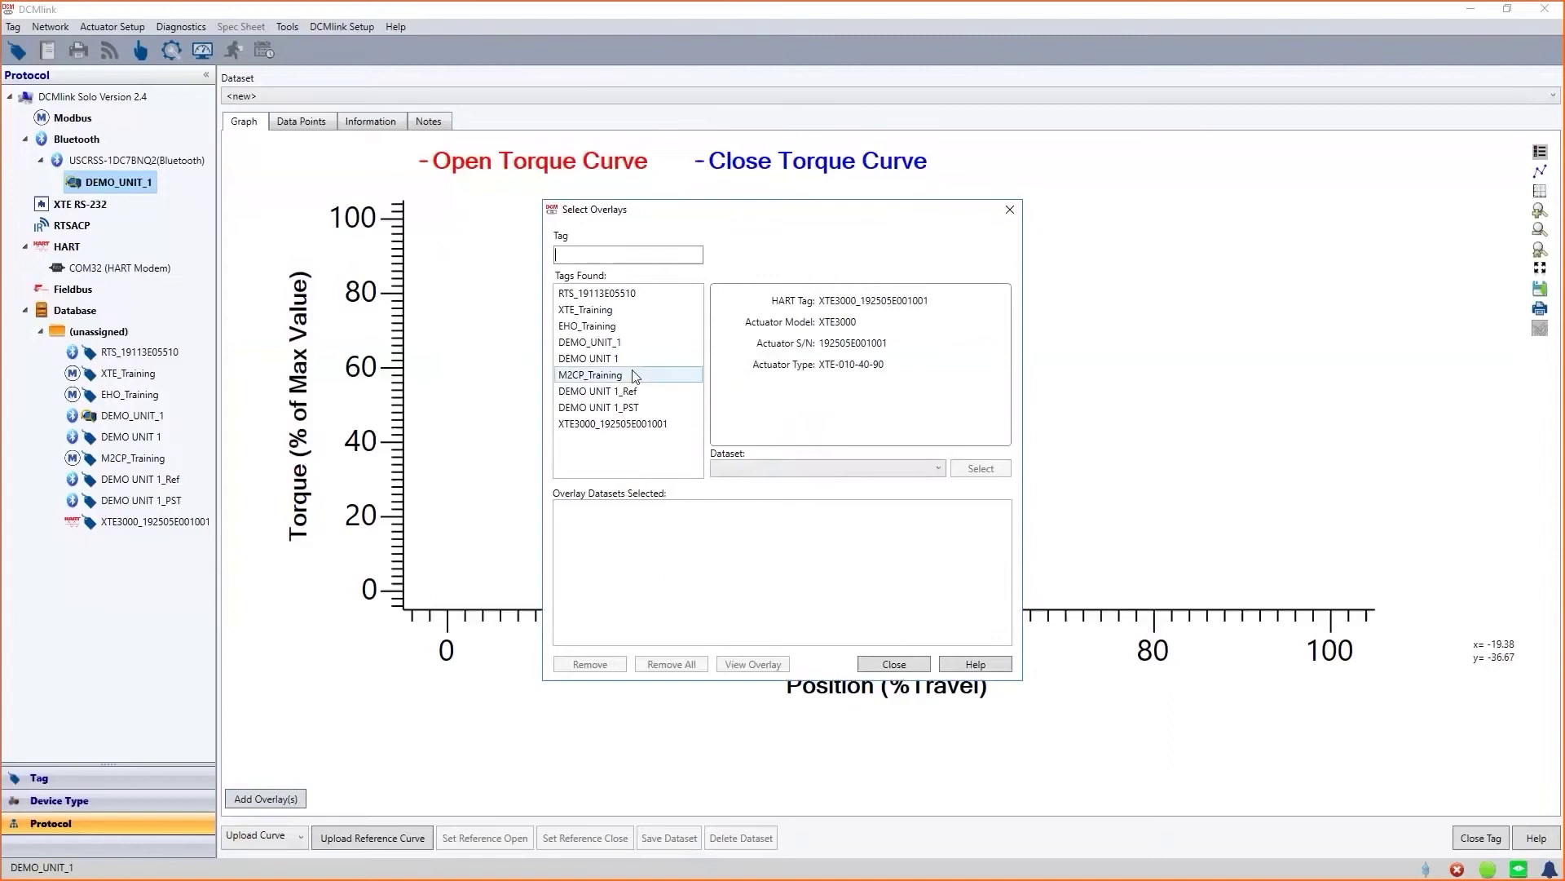
pyautogui.click(629, 342)
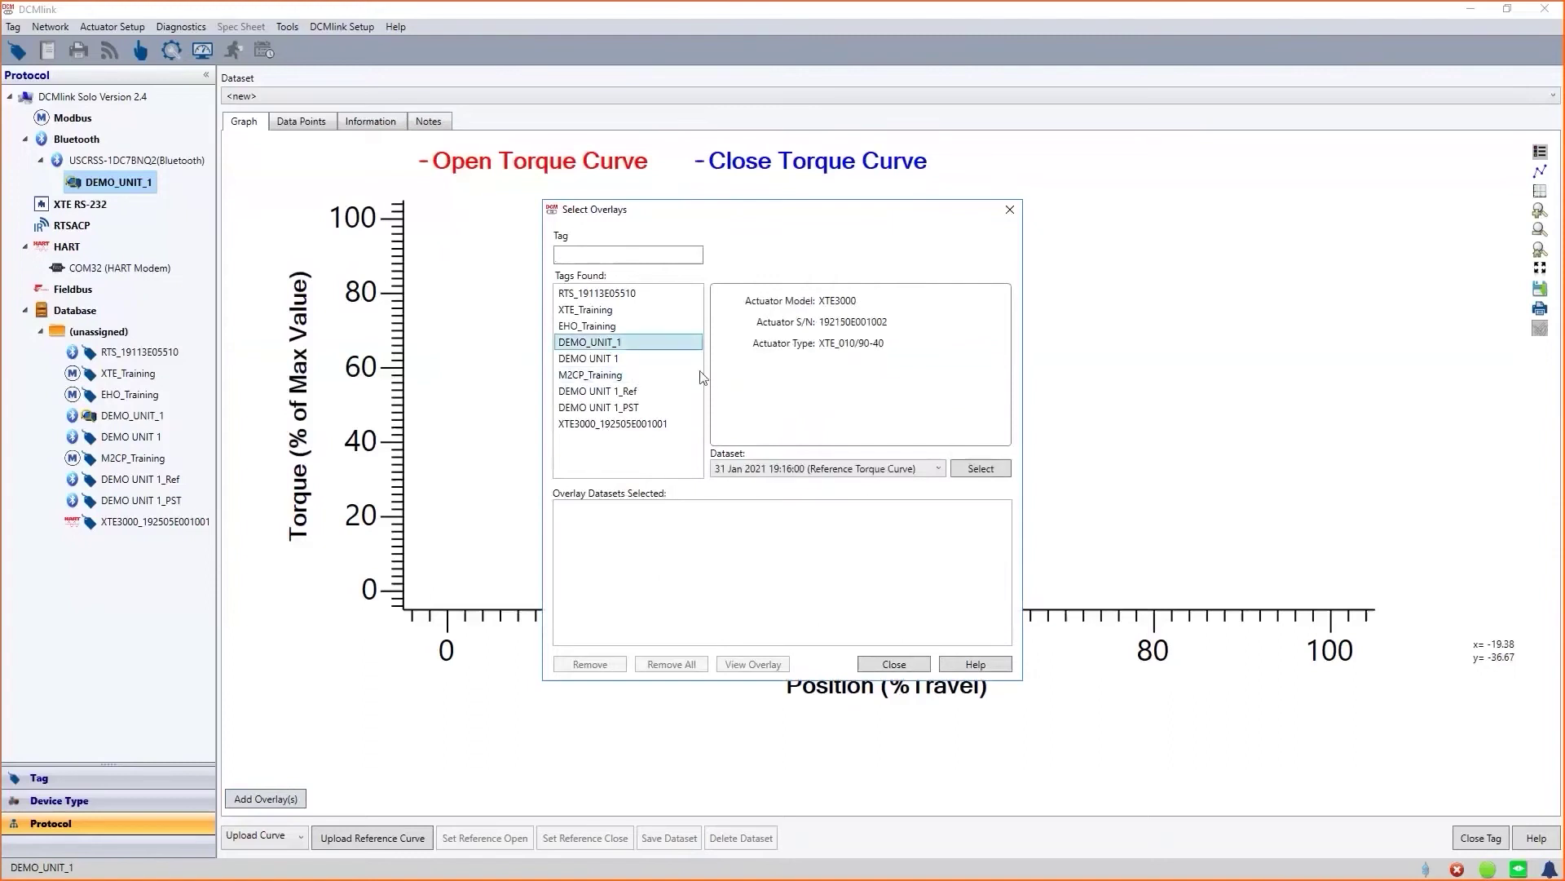
pyautogui.click(978, 470)
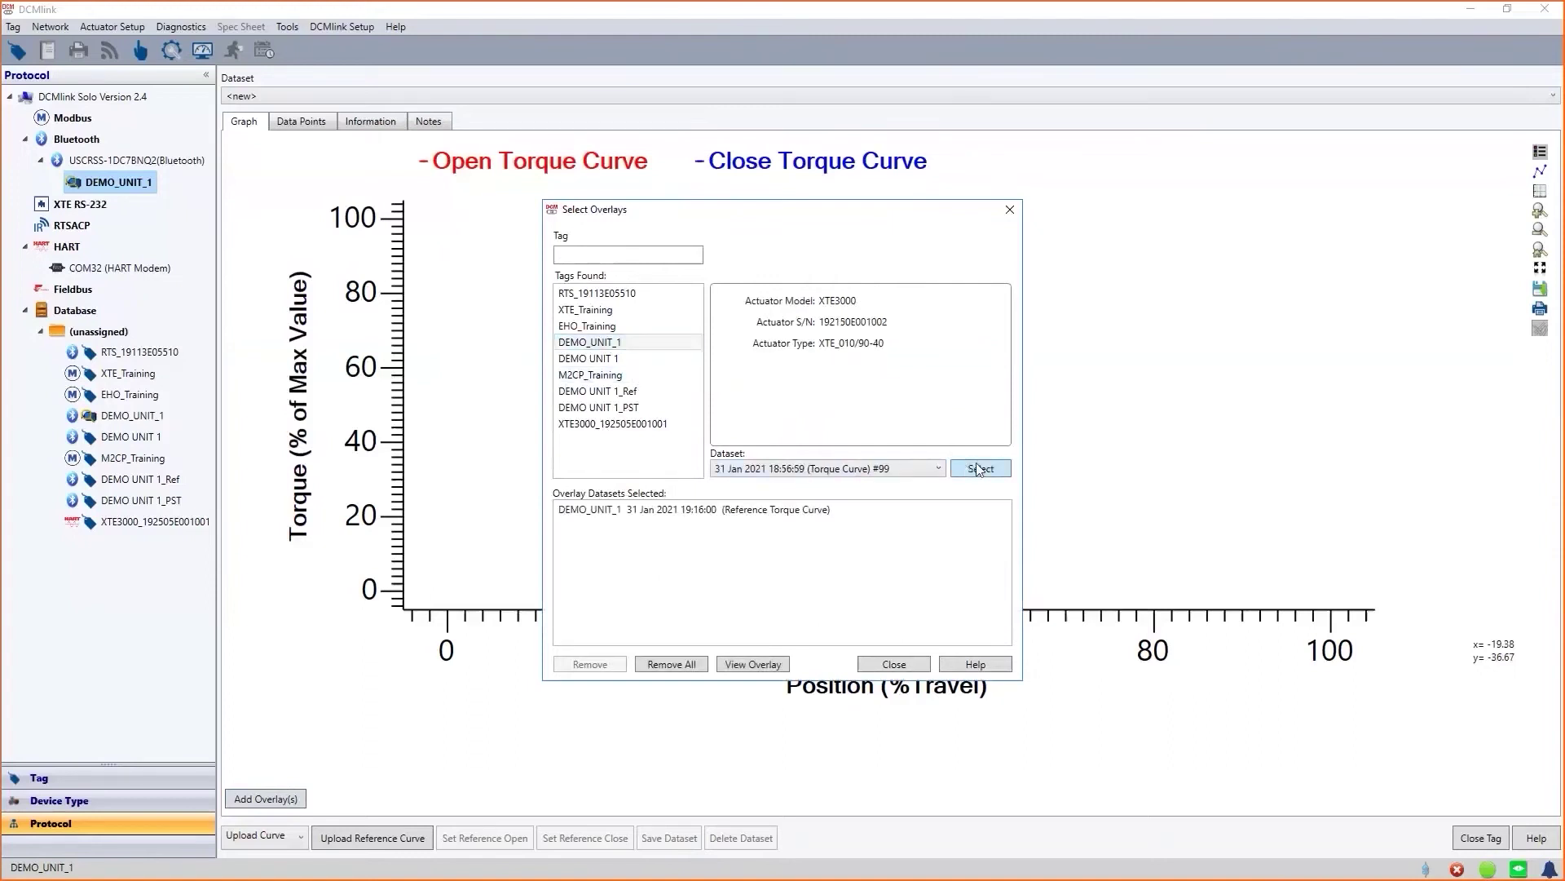
pyautogui.click(937, 468)
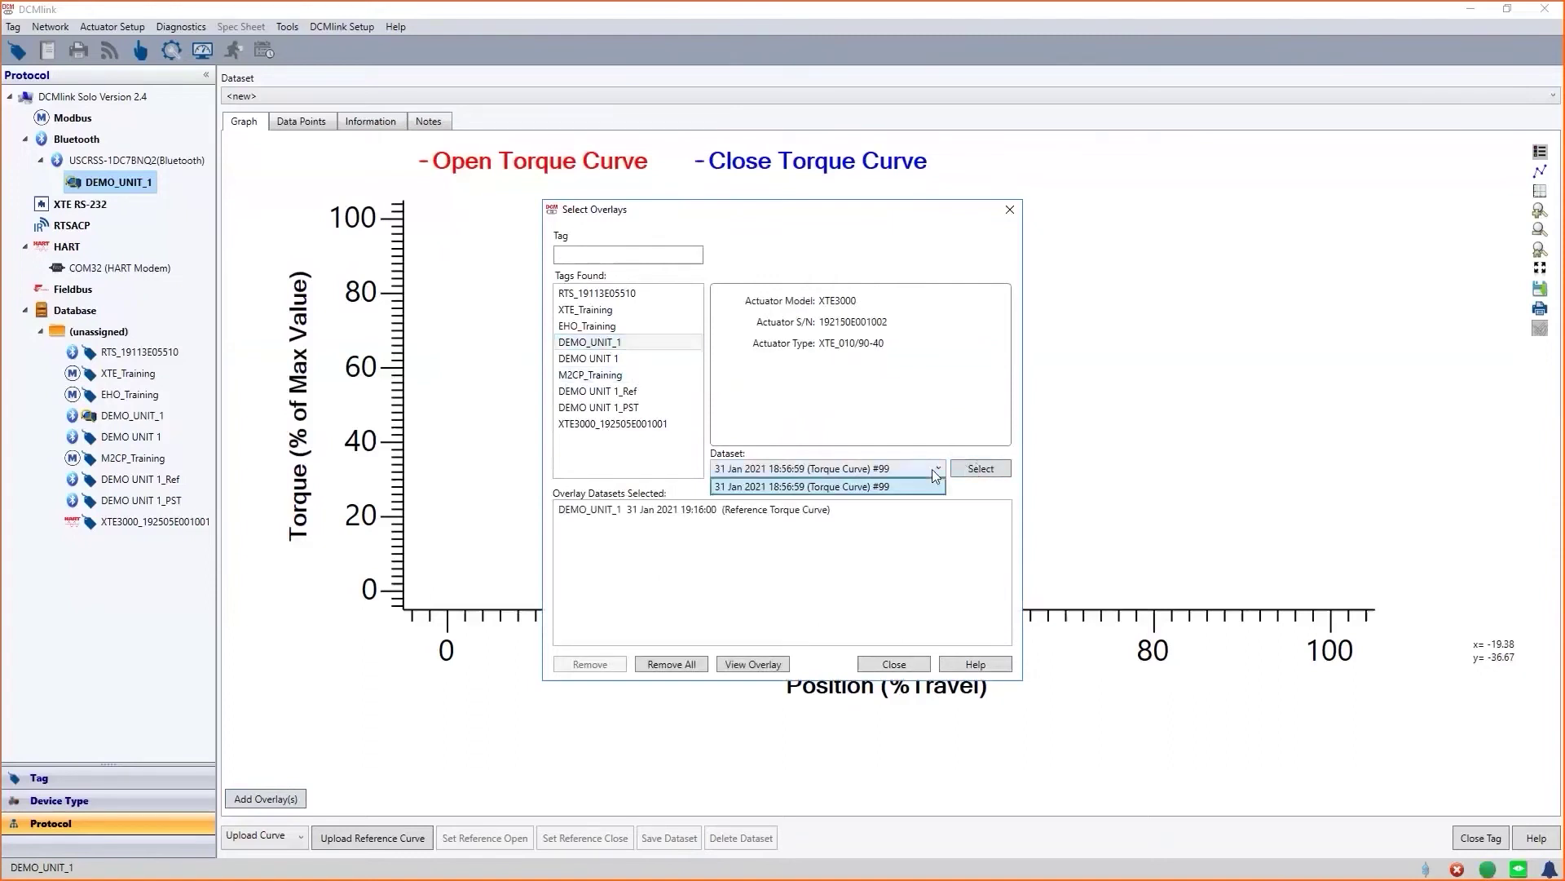
pyautogui.click(989, 470)
pyautogui.click(988, 471)
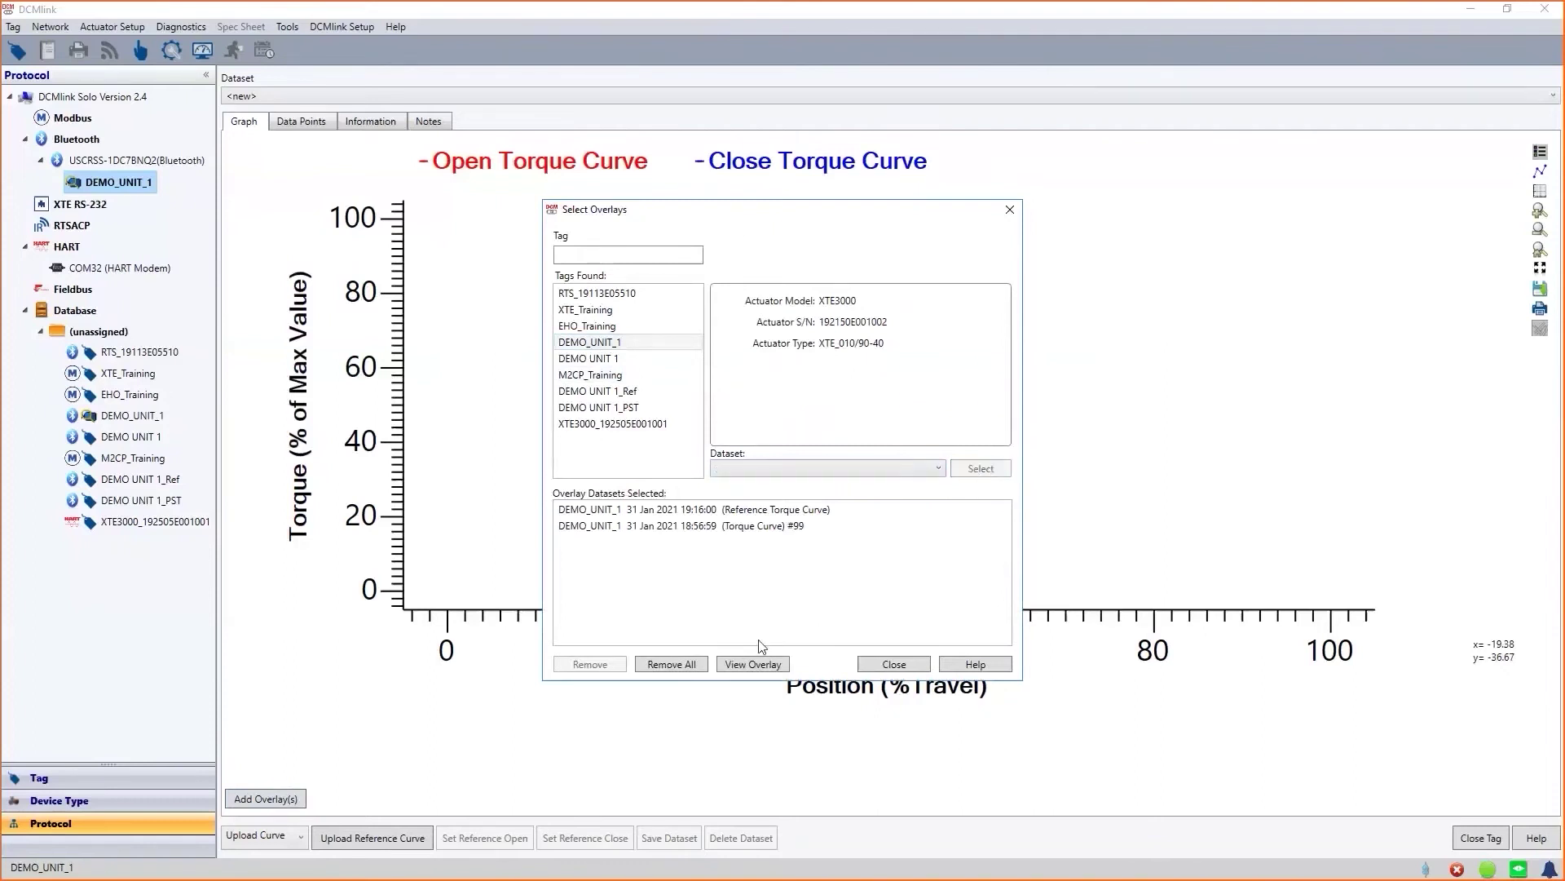
pyautogui.click(752, 664)
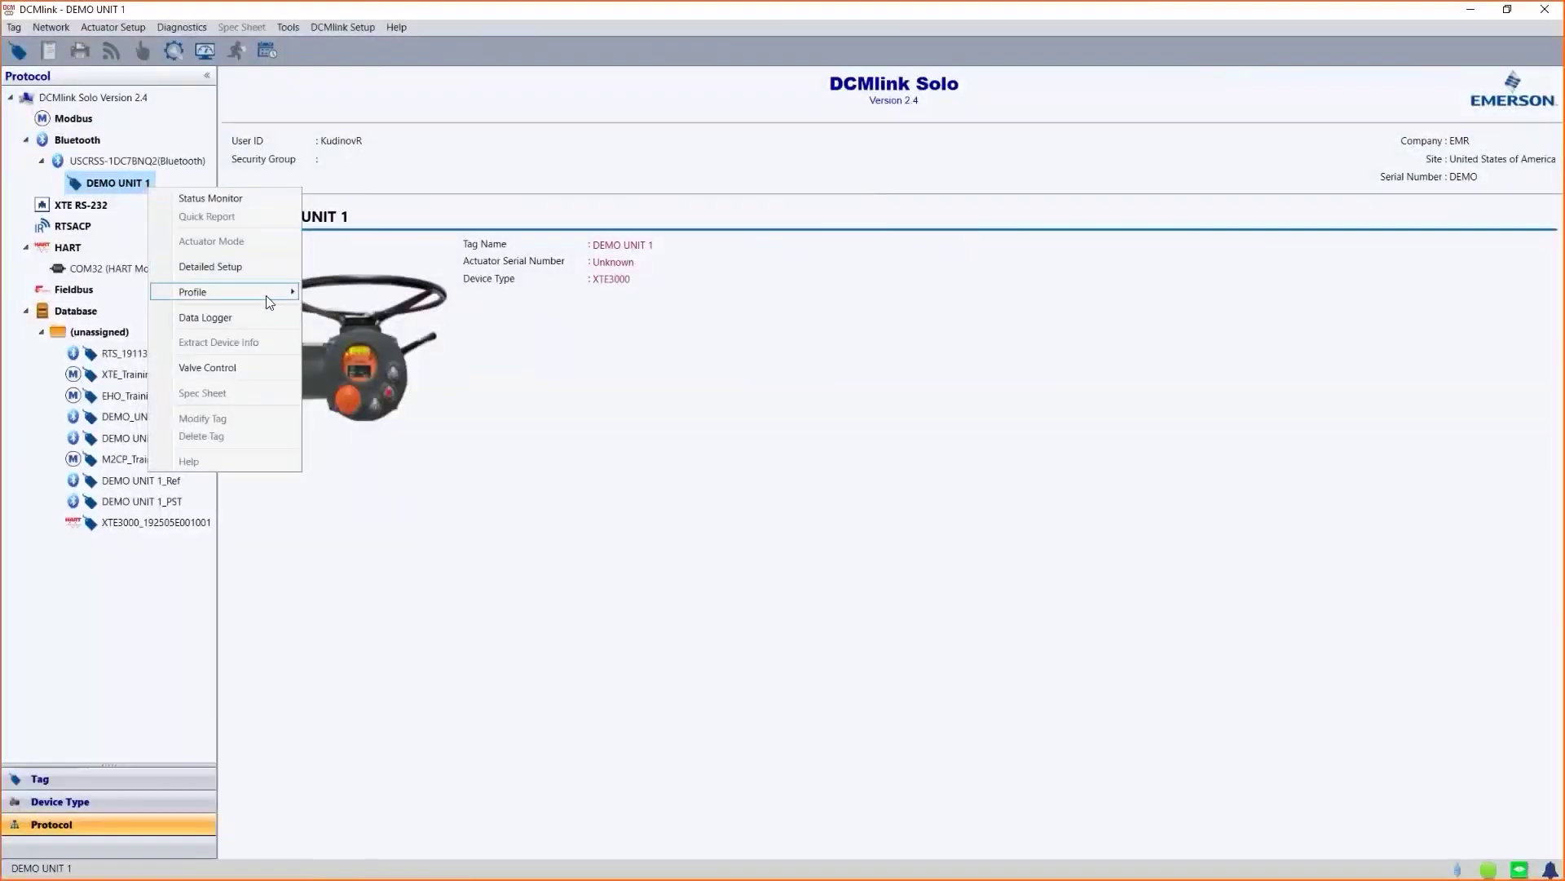
# - Open the PST profile of DEMO UNIT 1 and bring up its editable PST parameters, collapsing and re-expanding the section
pyautogui.moveTo(269, 291)
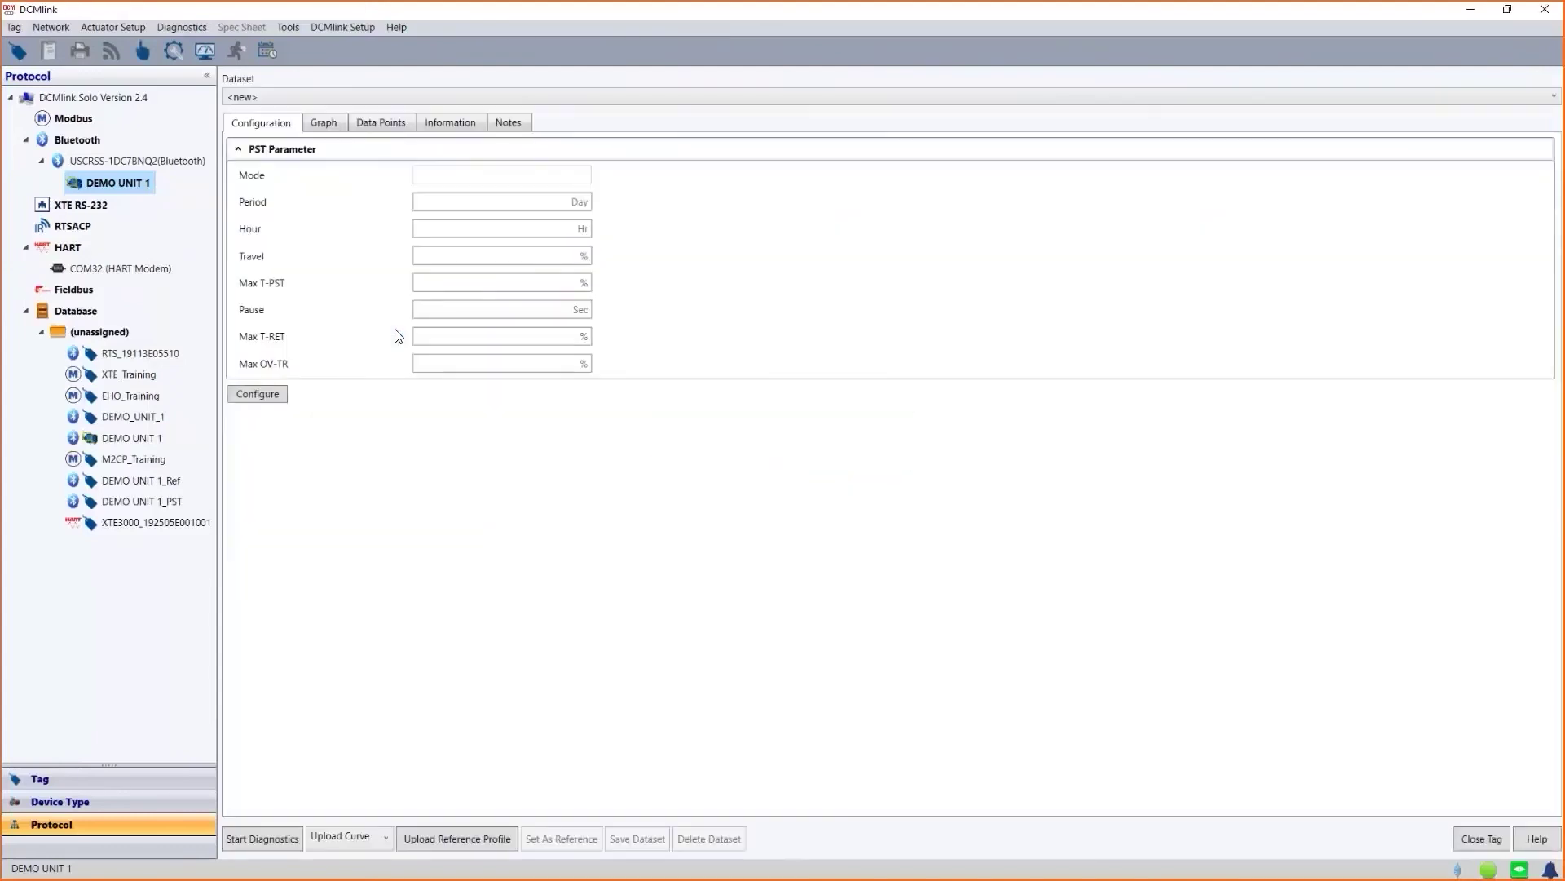
pyautogui.click(270, 400)
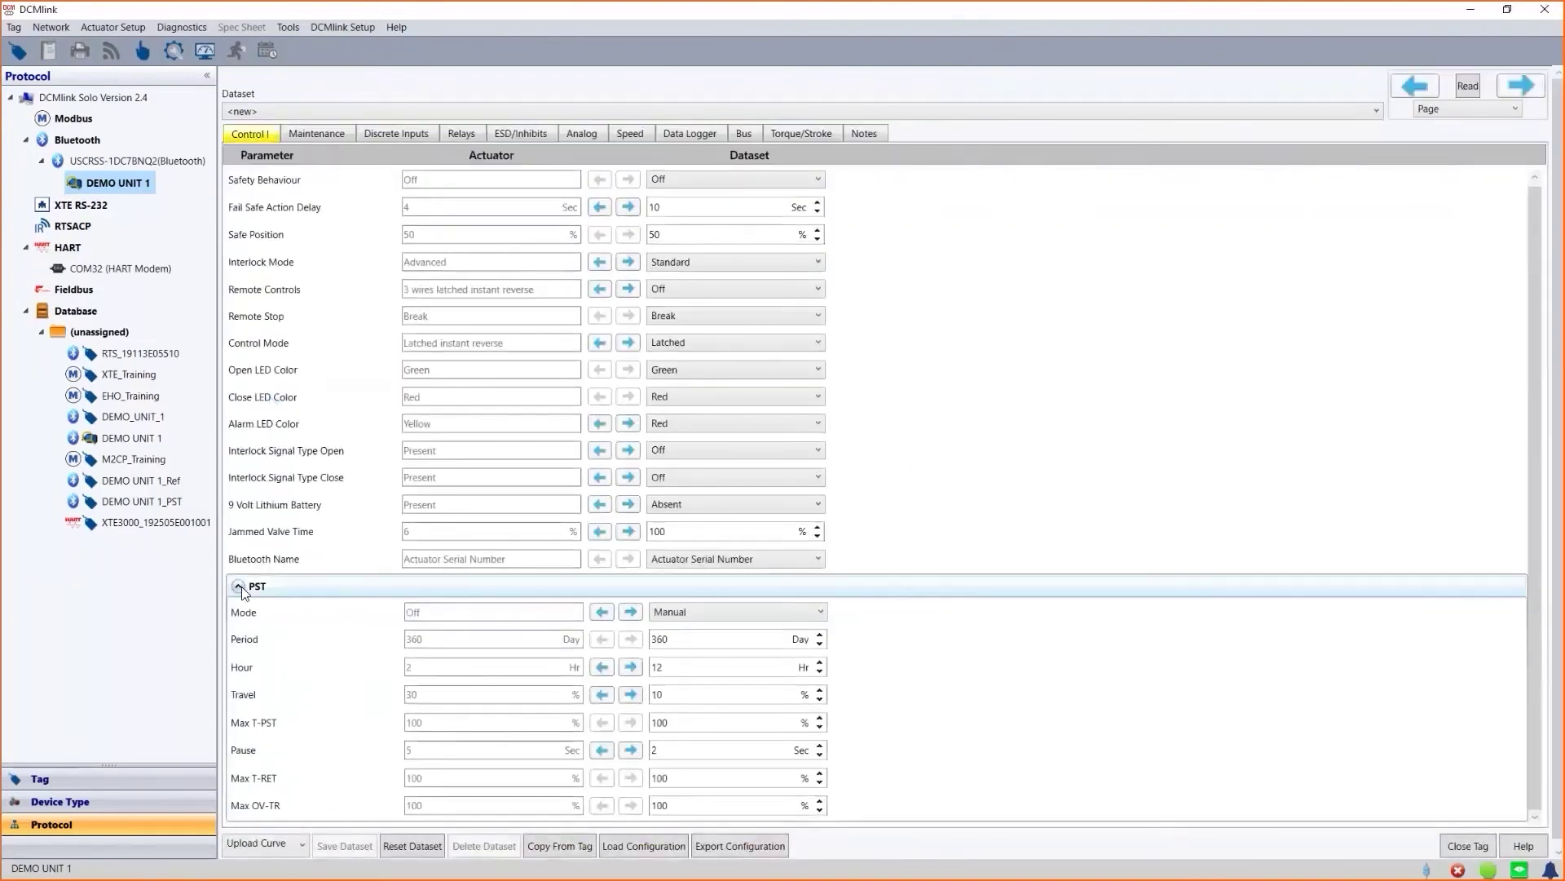
pyautogui.click(238, 586)
pyautogui.click(239, 586)
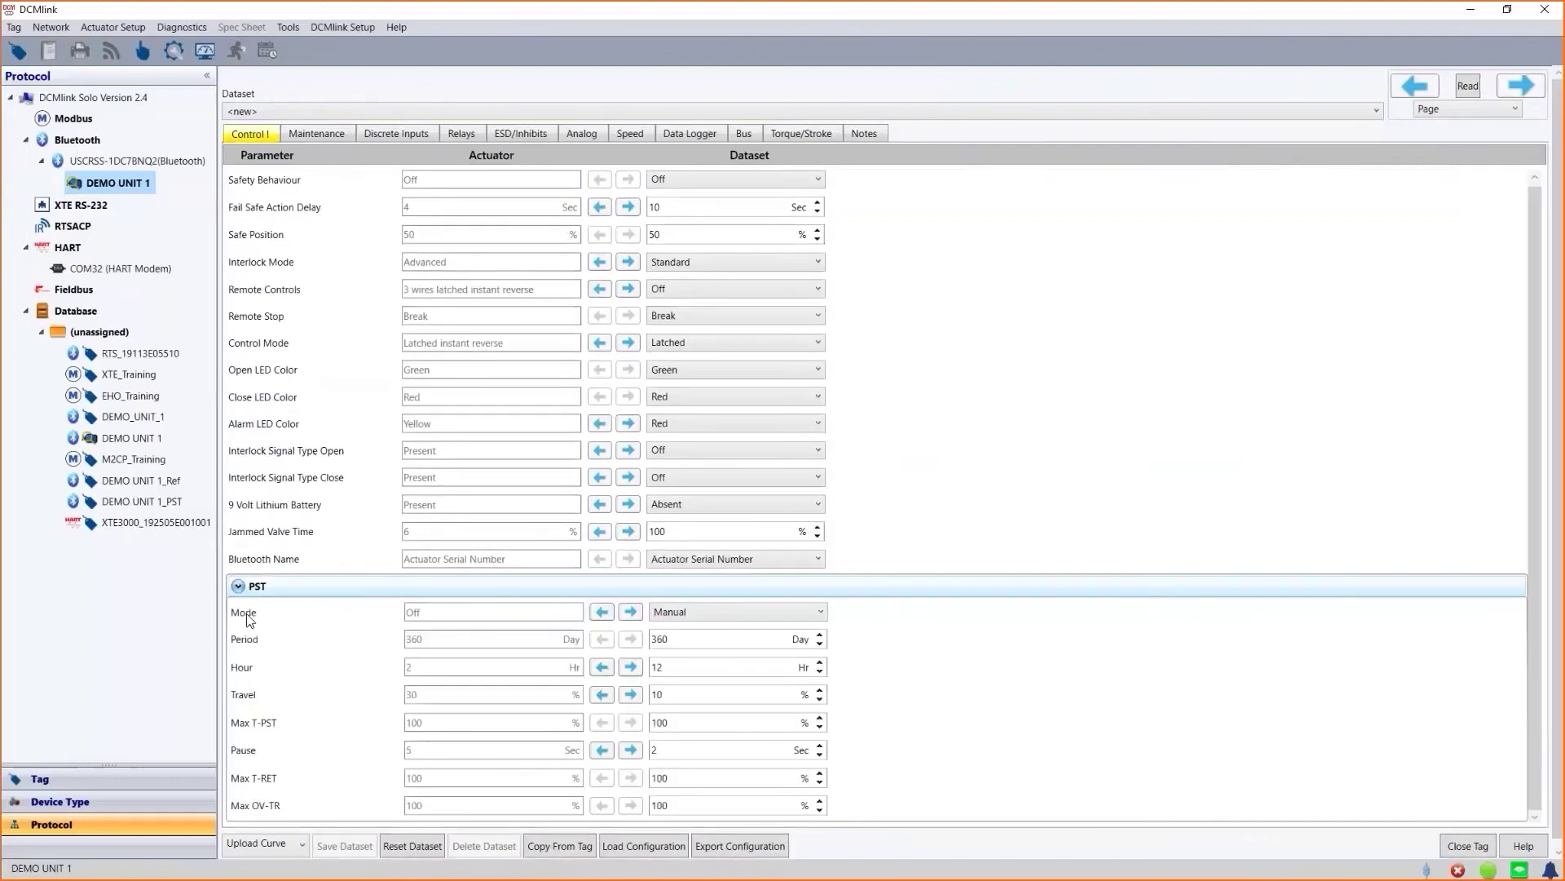
# - Set the PST mode to Manual + Auto and the period to 100 days, writing both values to the actuator
pyautogui.click(773, 613)
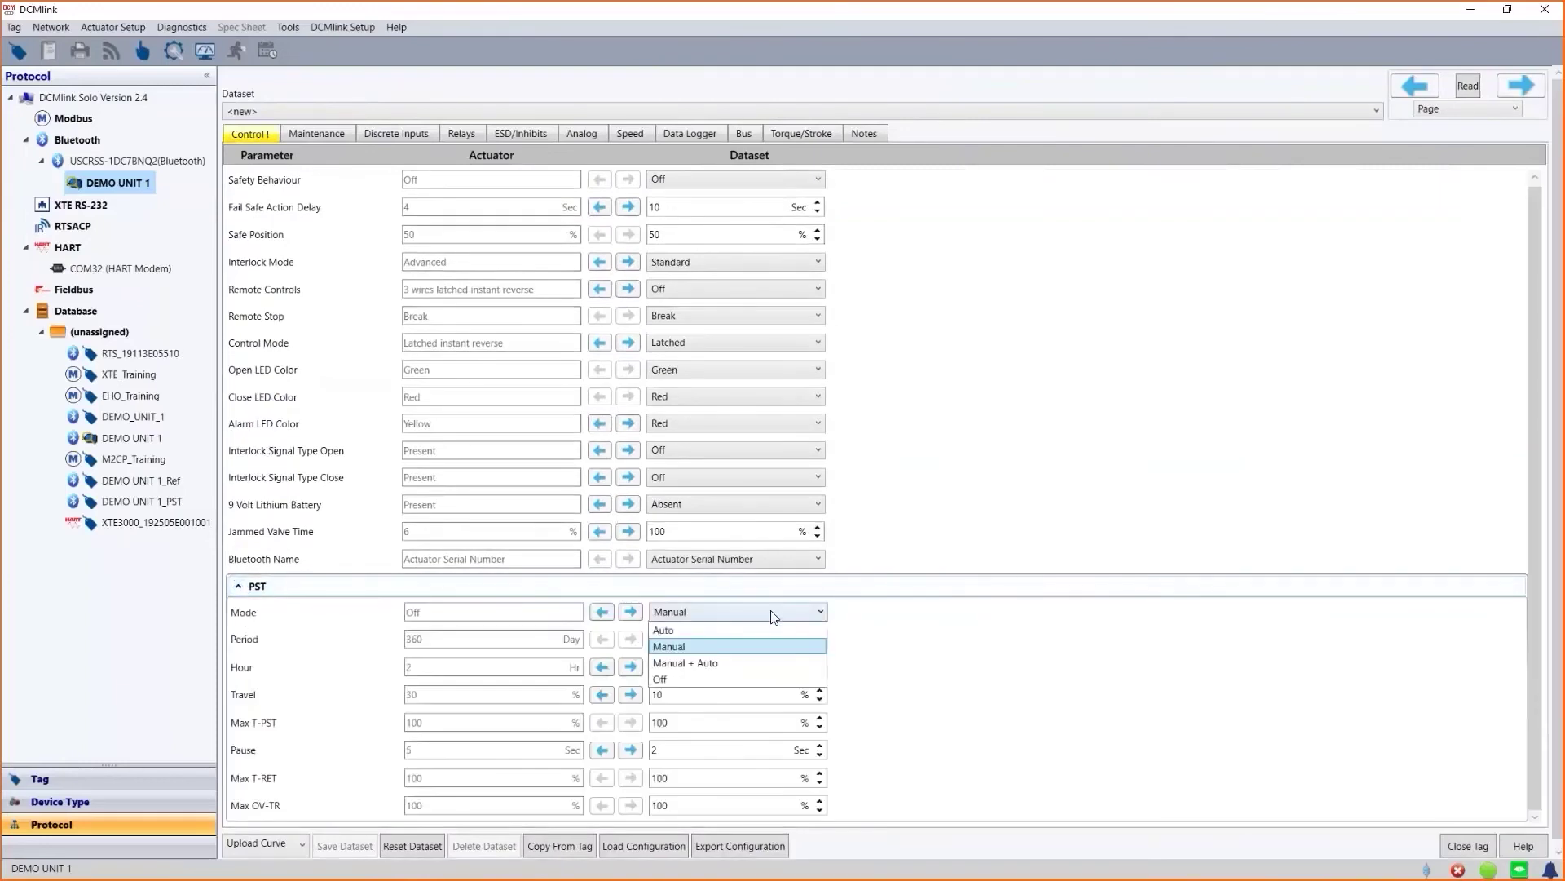
pyautogui.click(758, 664)
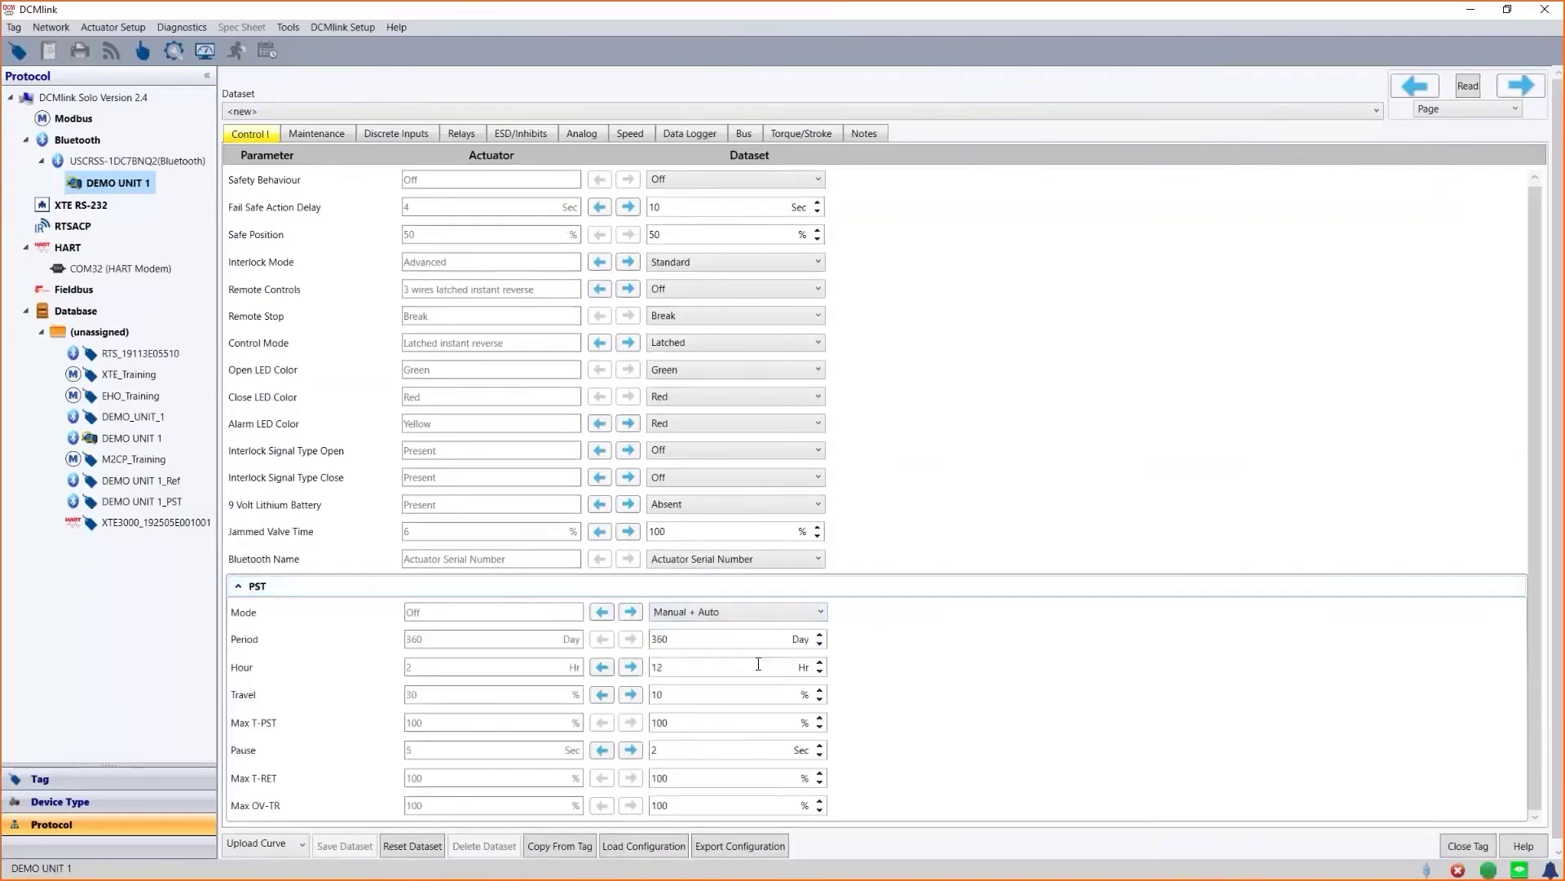
pyautogui.click(603, 613)
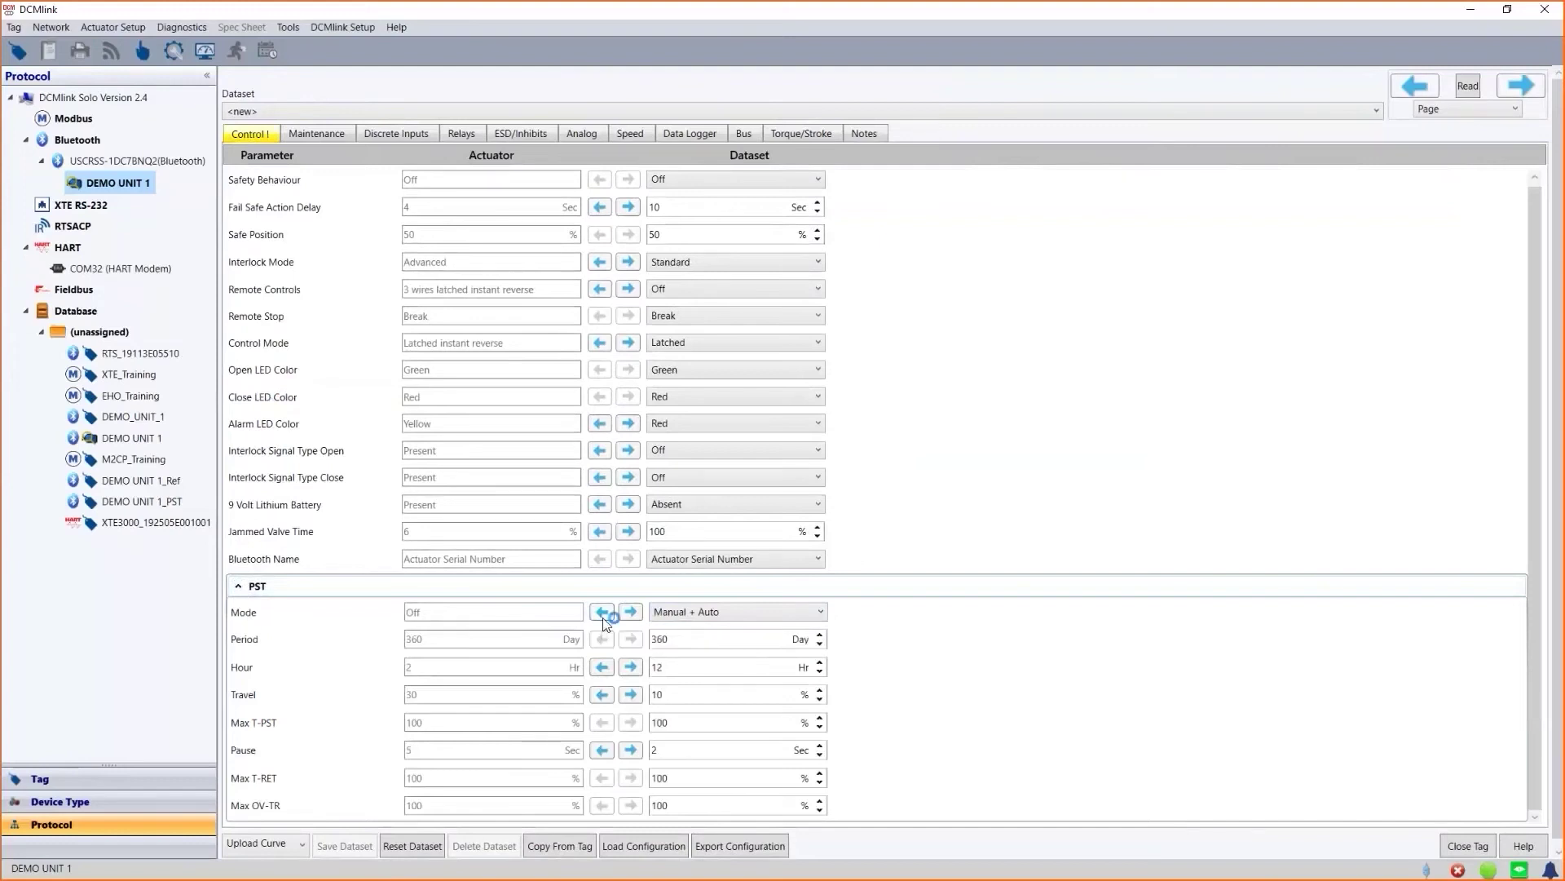
pyautogui.doubleClick(684, 639)
pyautogui.write('100')
pyautogui.click(604, 640)
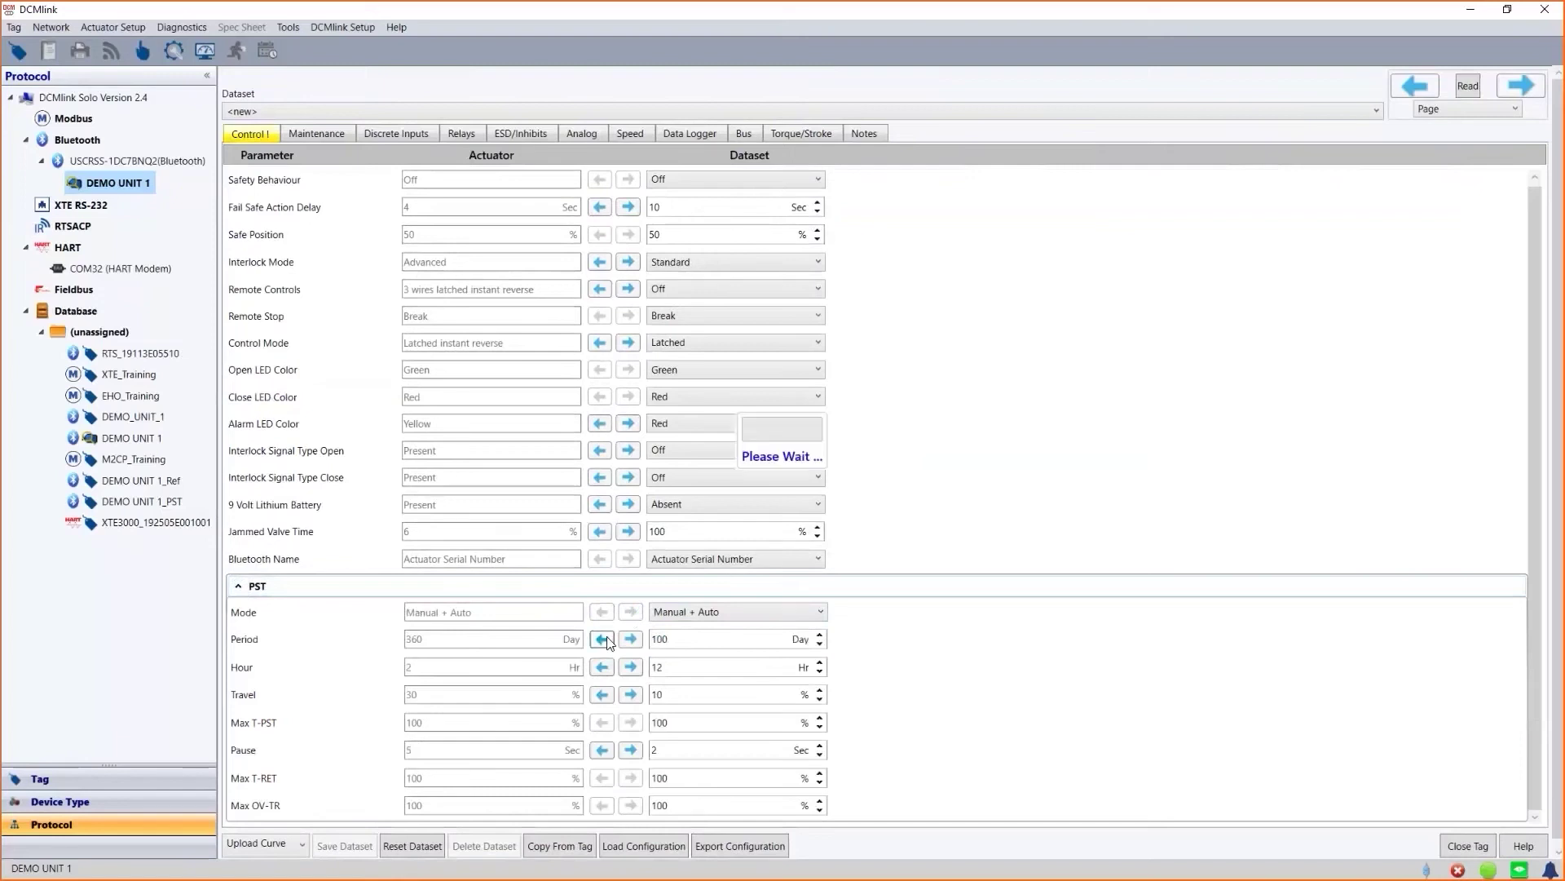
# - Set the dataset's PST travel to 30 %
pyautogui.doubleClick(673, 691)
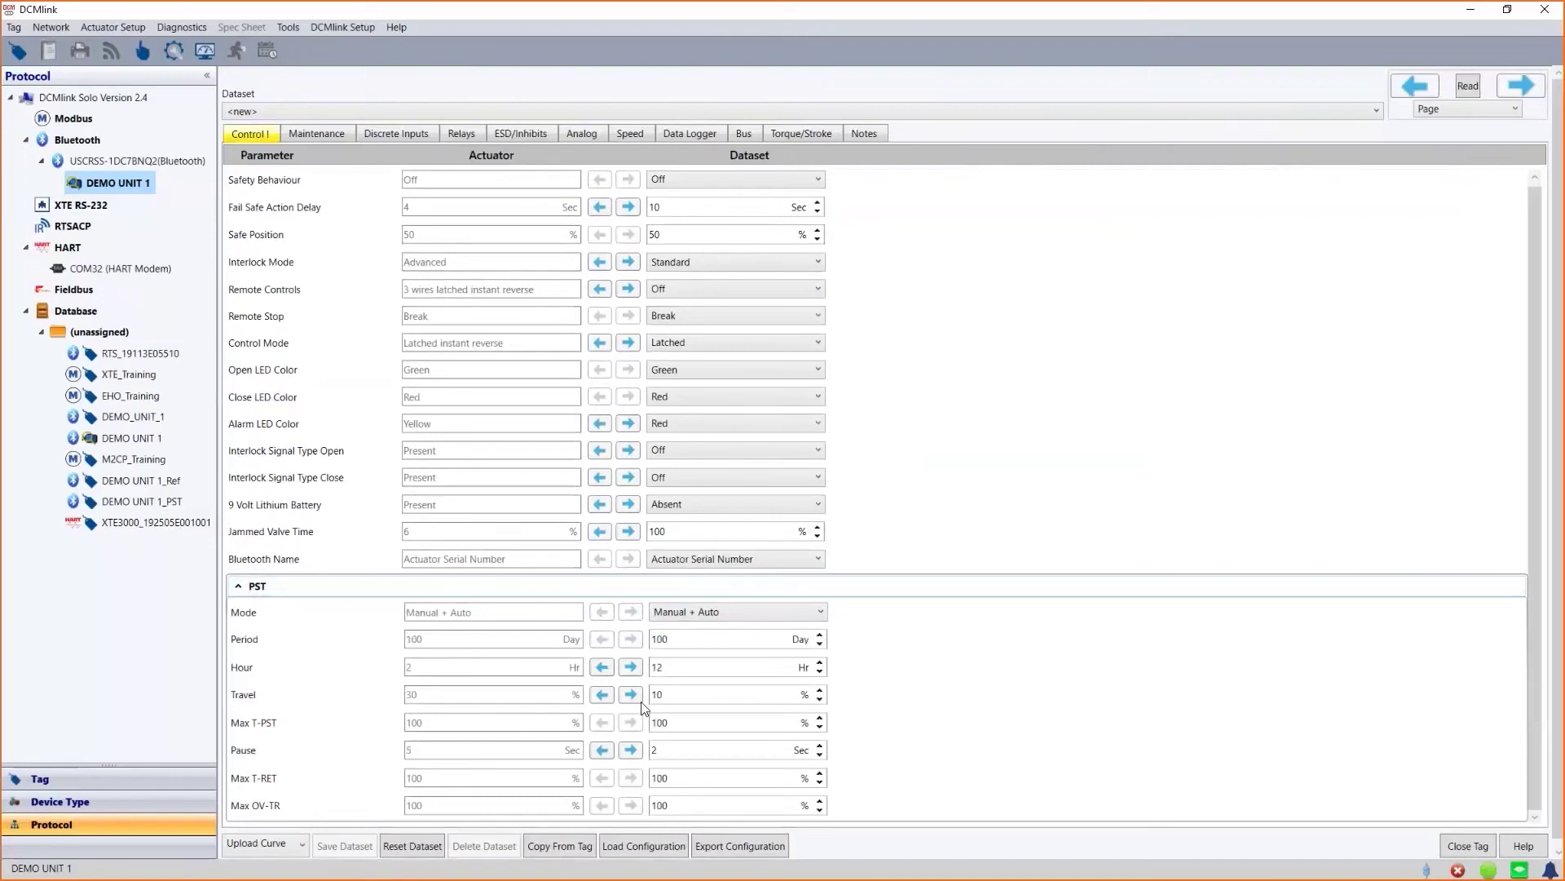
pyautogui.write('40')
pyautogui.press('BackSpace')
pyautogui.write('0')
# - Return to the PST profile of DEMO UNIT 1 and start the PST Normal diagnostic
pyautogui.doubleClick(150, 186)
pyautogui.rightClick(150, 192)
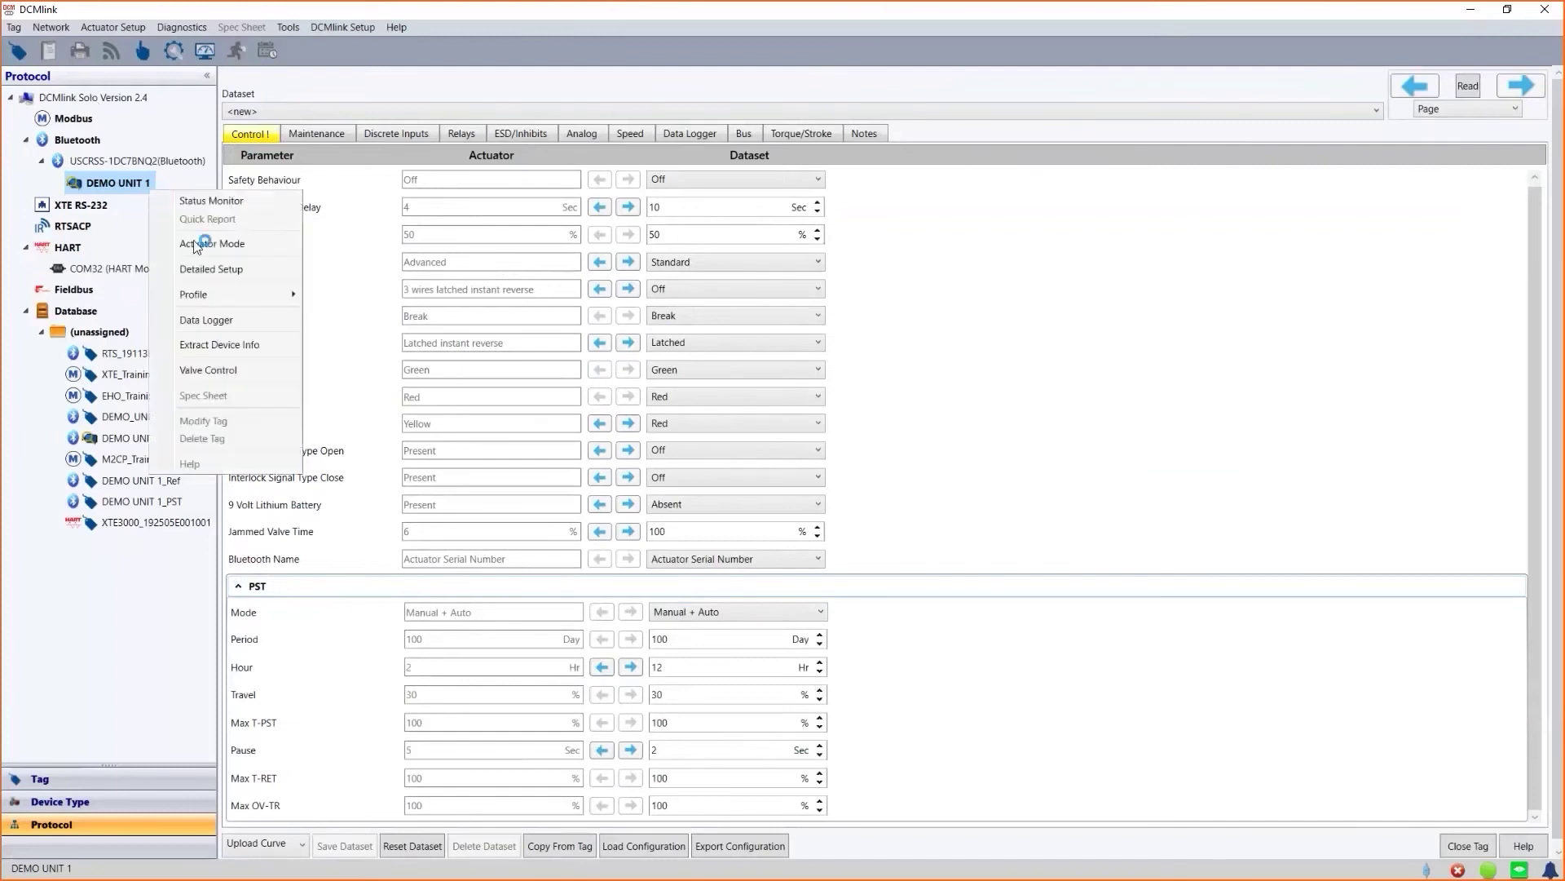
pyautogui.click(421, 336)
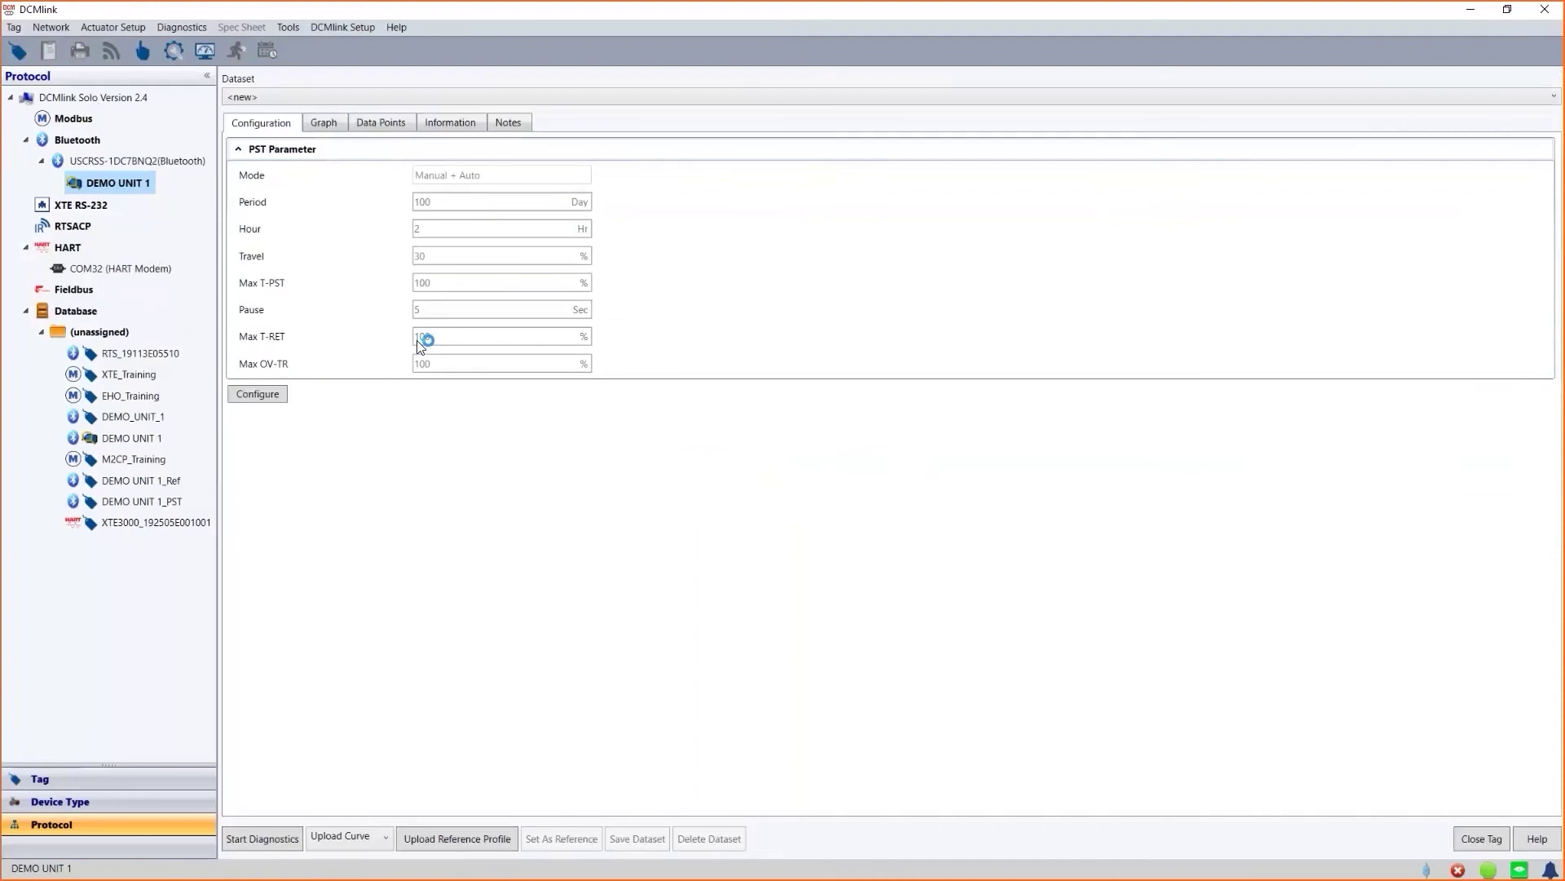
pyautogui.click(293, 847)
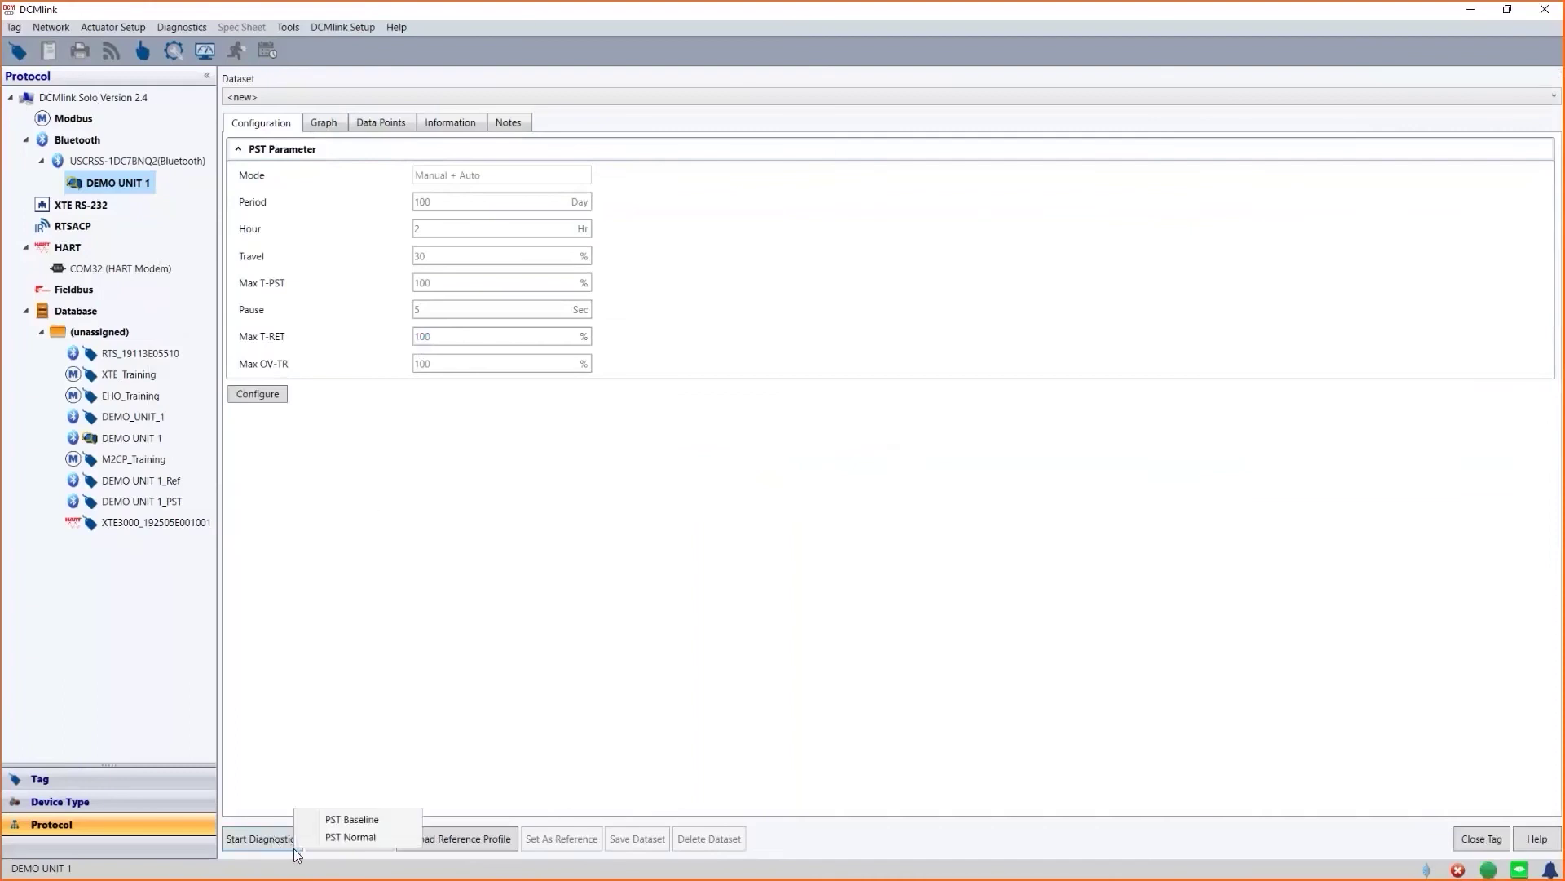
pyautogui.click(412, 838)
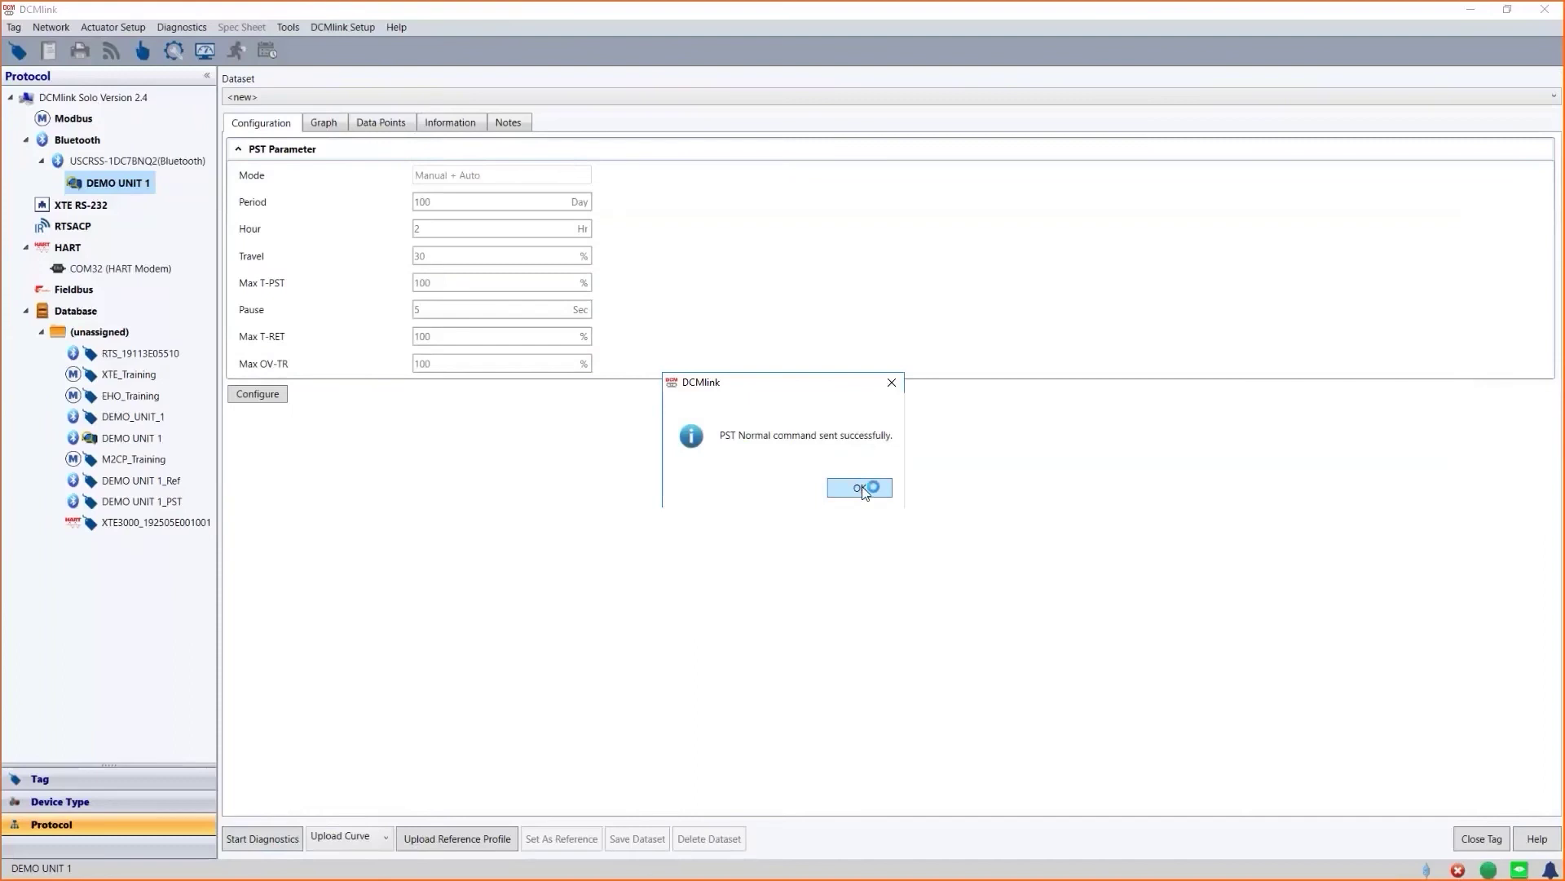
pyautogui.click(862, 487)
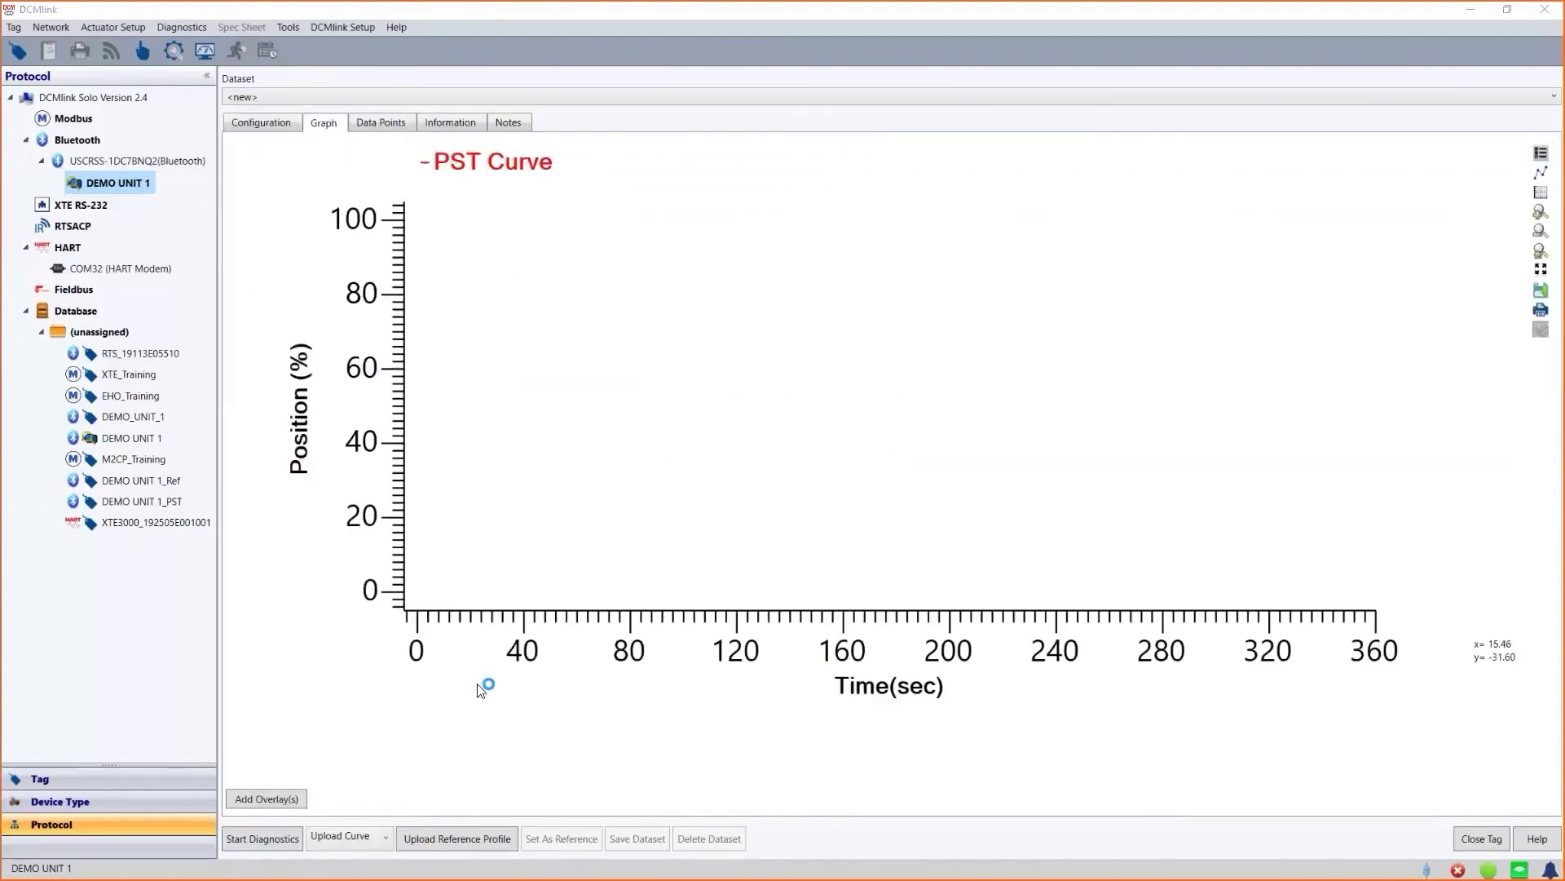
# - Upload PST curve 16 and the PST reference profile from the actuator
pyautogui.click(382, 838)
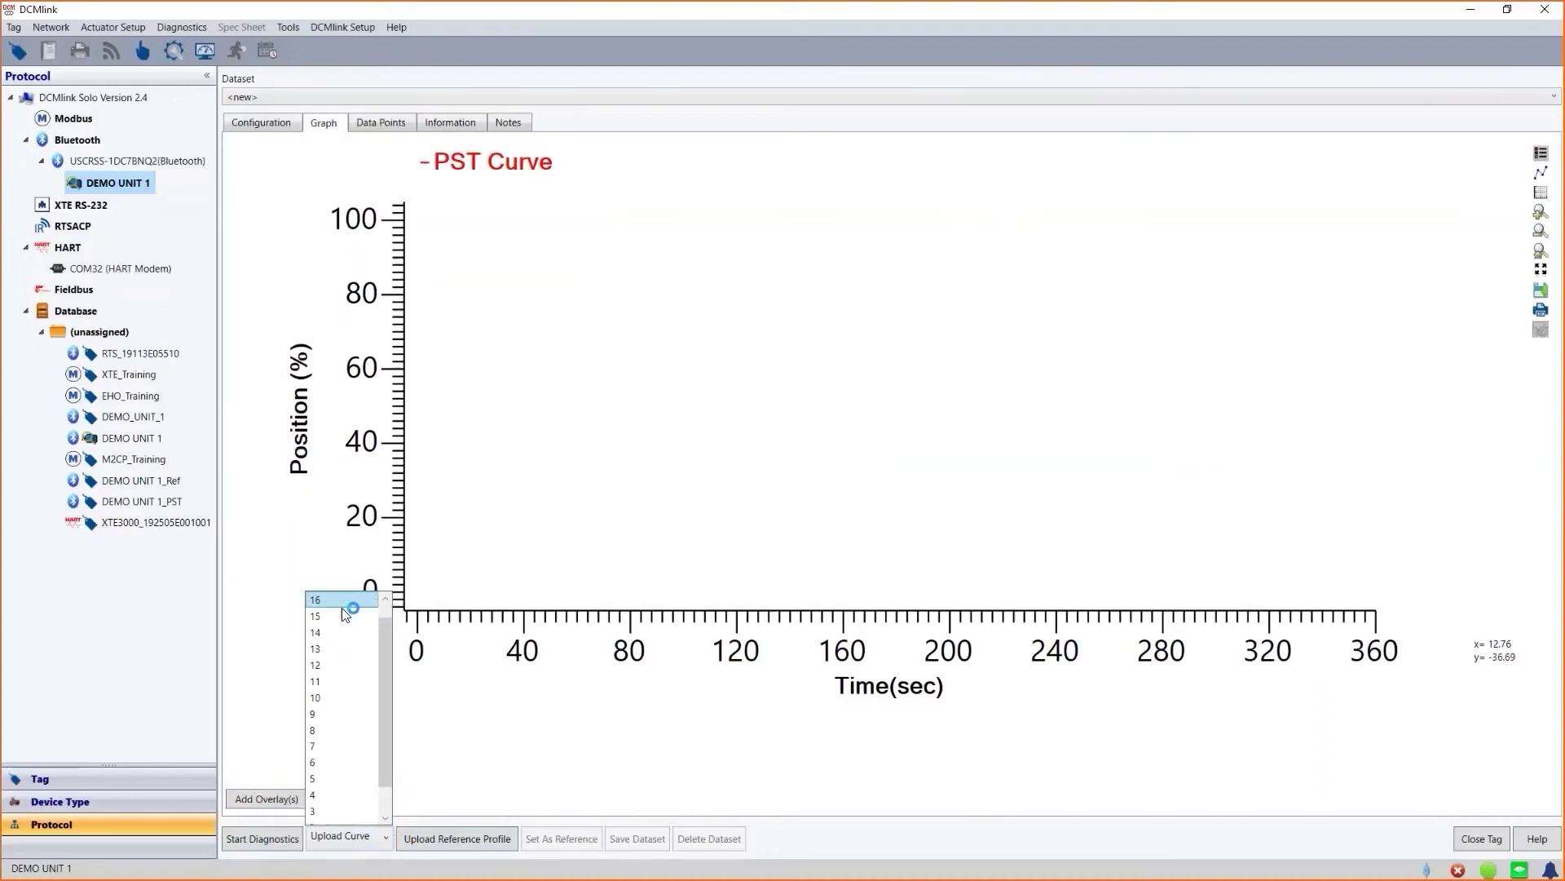
pyautogui.click(341, 603)
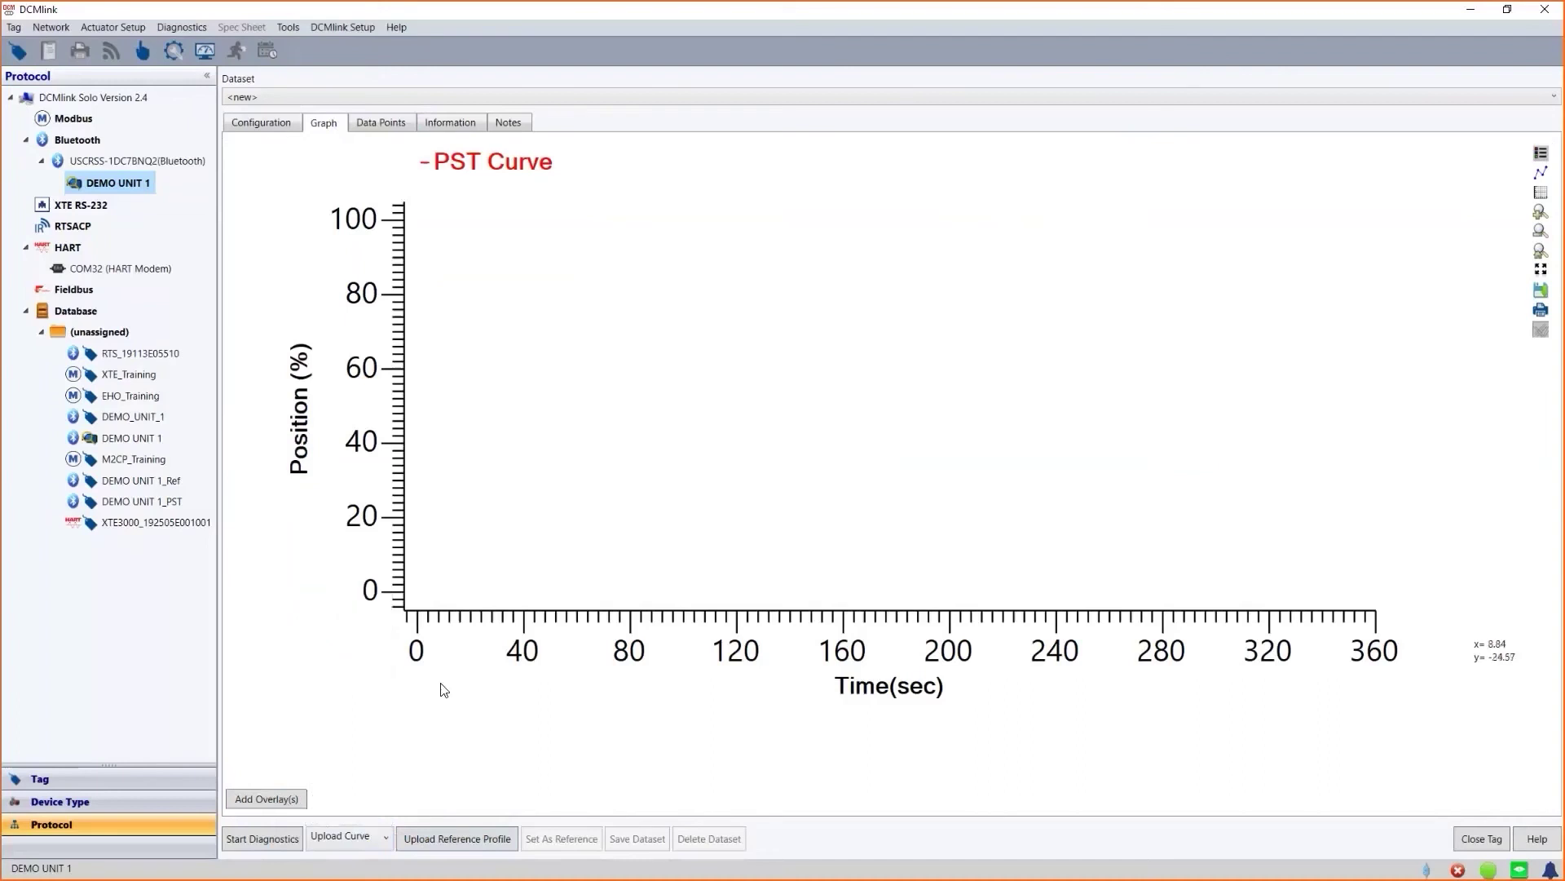
pyautogui.click(427, 842)
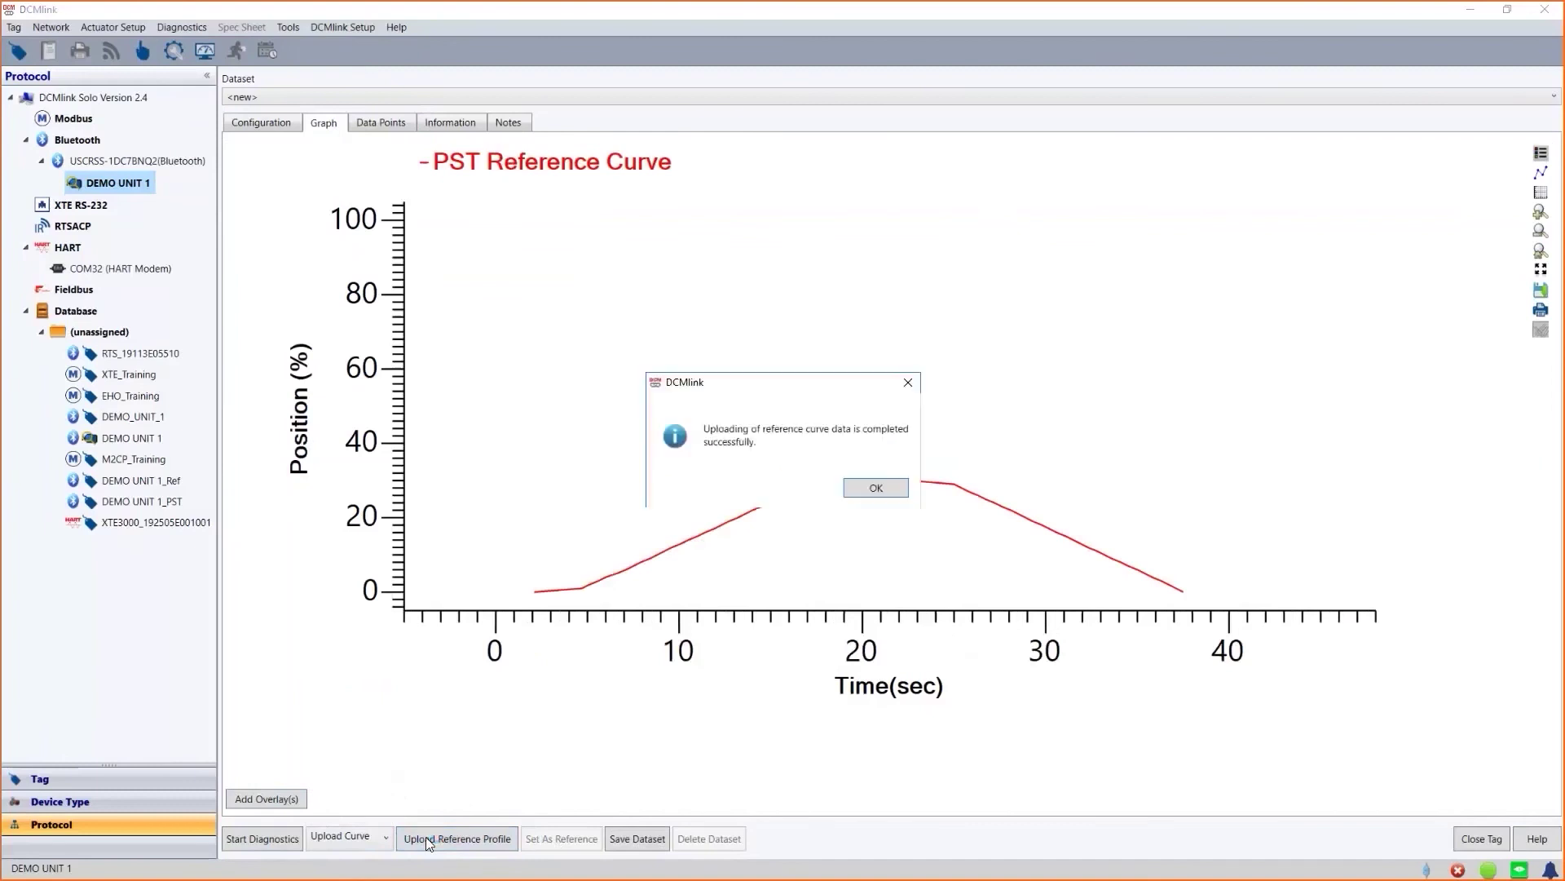
pyautogui.click(871, 487)
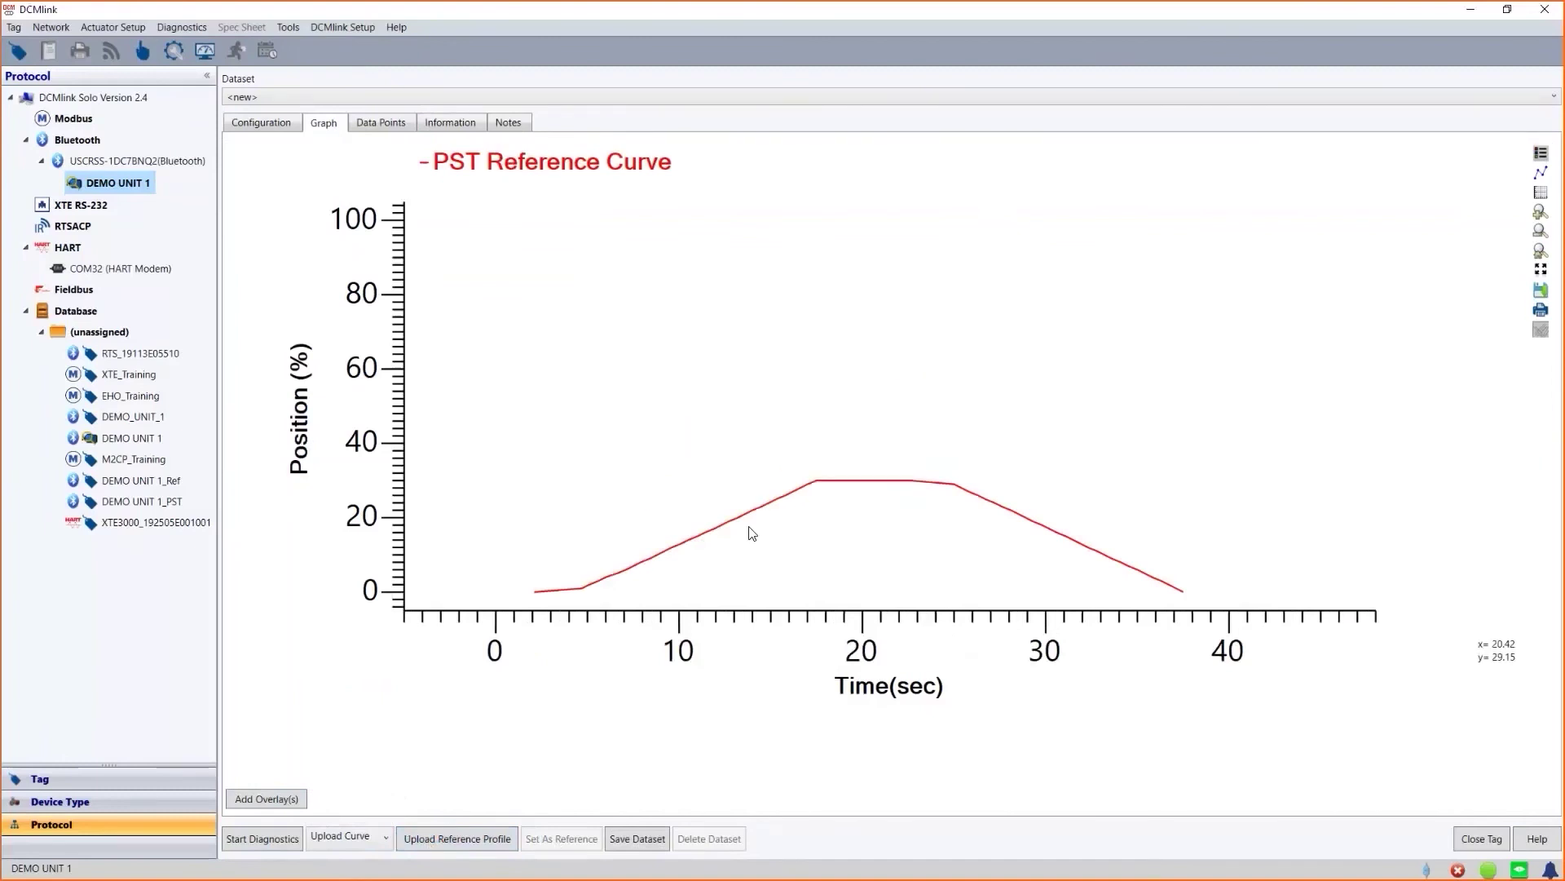
# - Overlay DEMO UNIT 1's 01 Feb 2021 10:31:02 PST Curve16 dataset on the PST reference curve
pyautogui.click(301, 798)
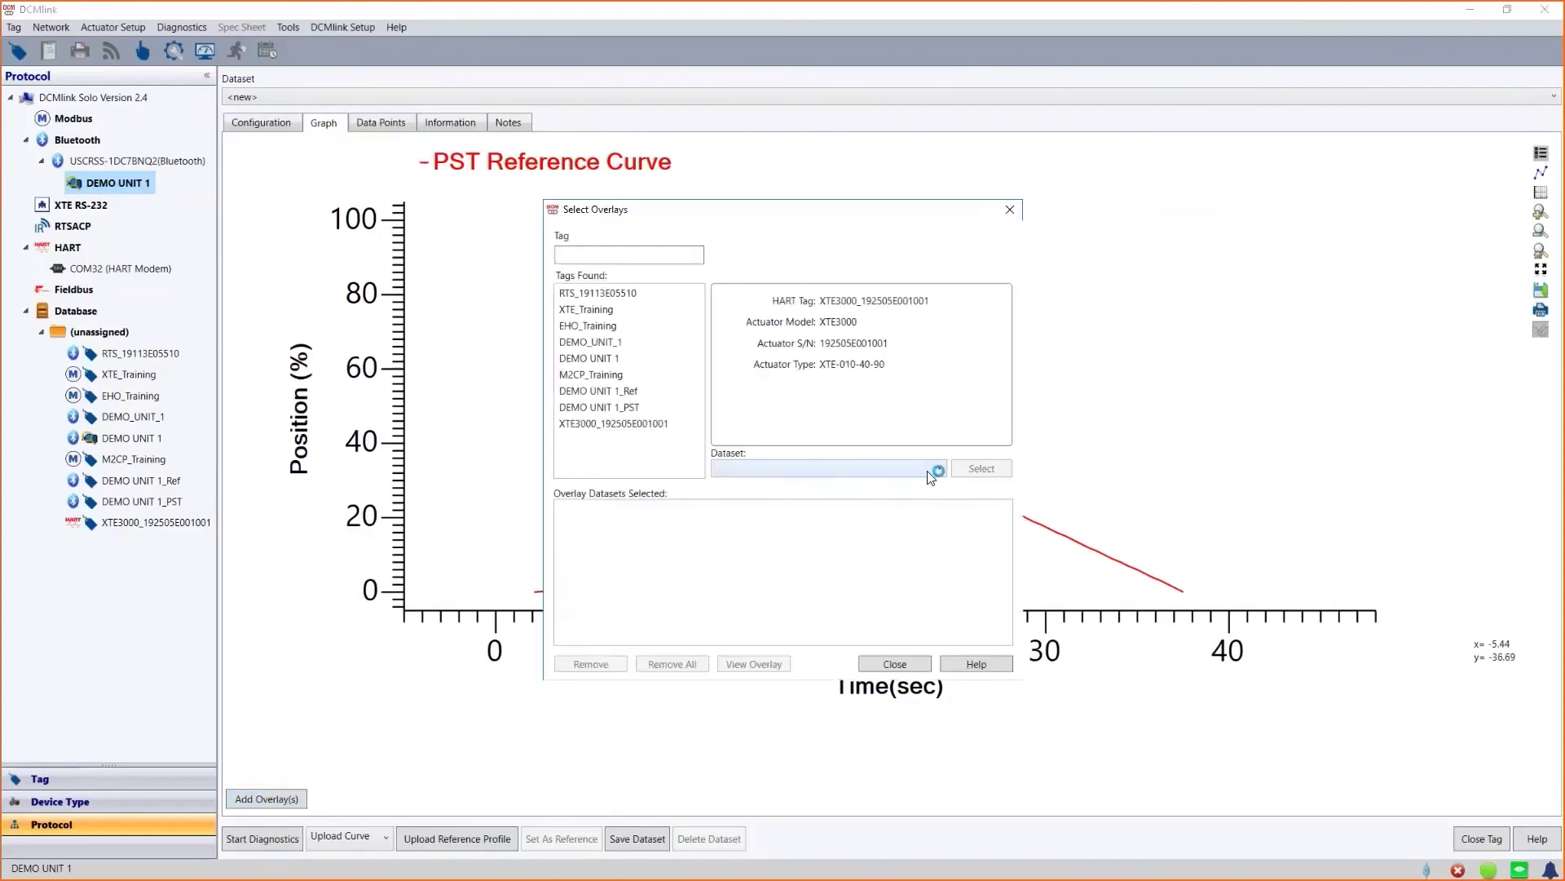
pyautogui.click(613, 358)
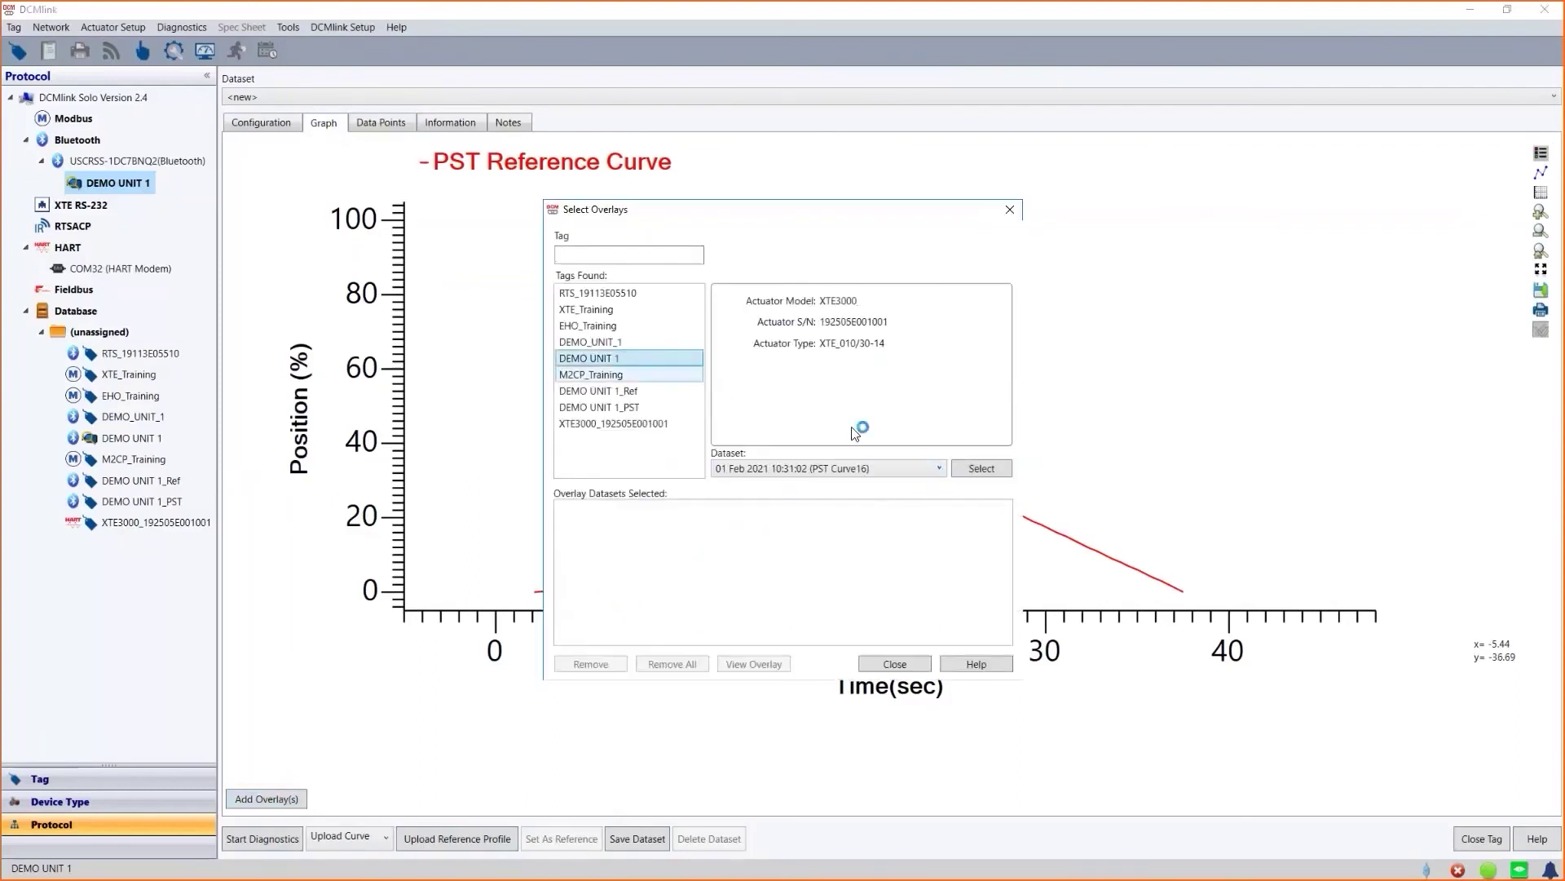
pyautogui.click(990, 468)
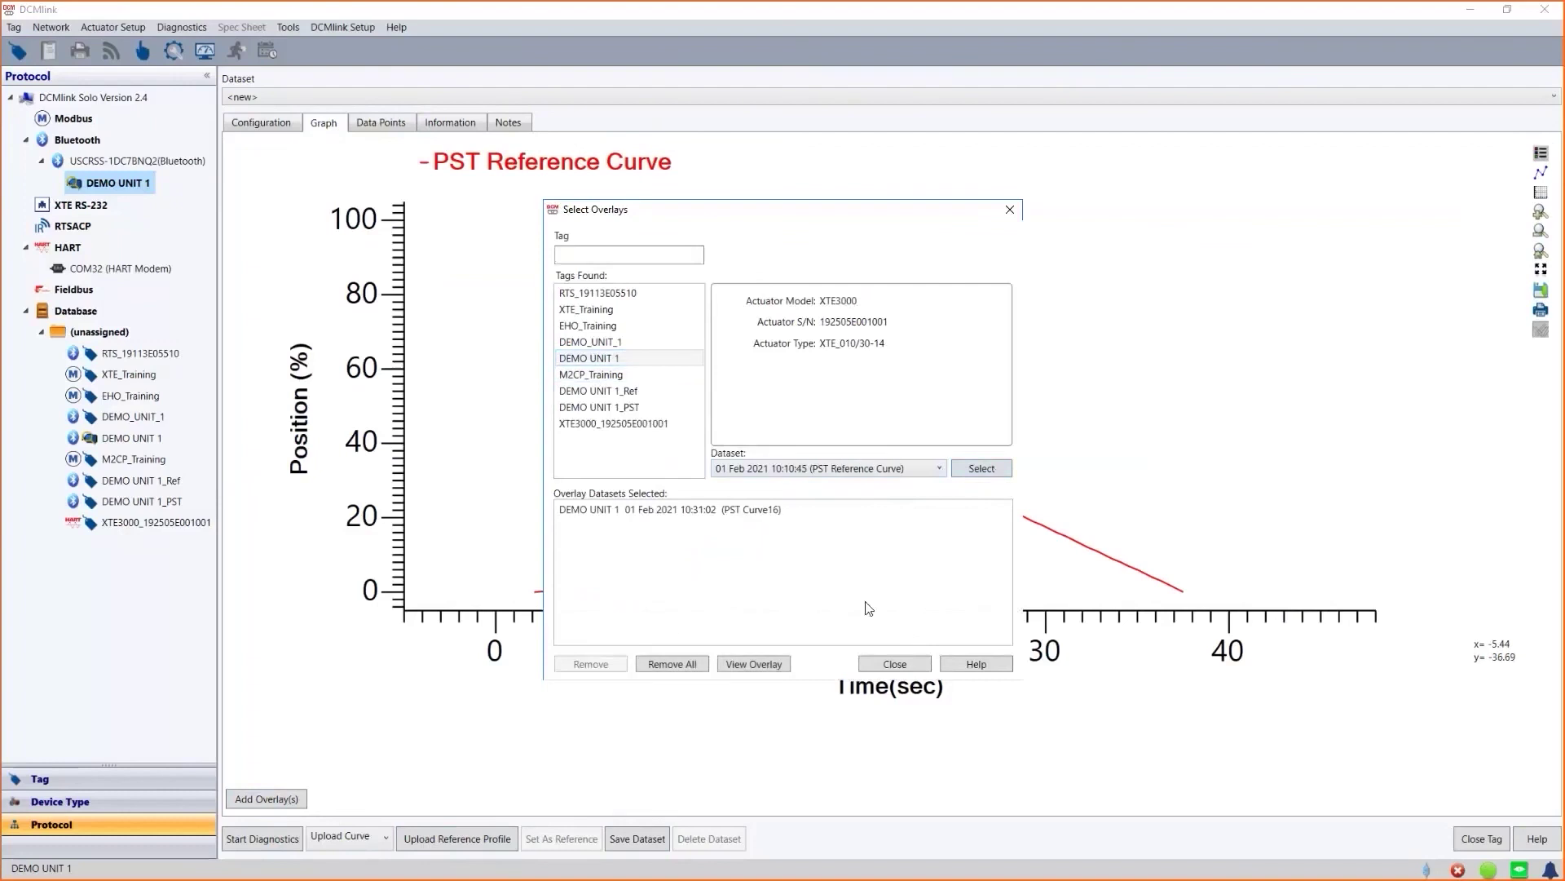
pyautogui.click(780, 663)
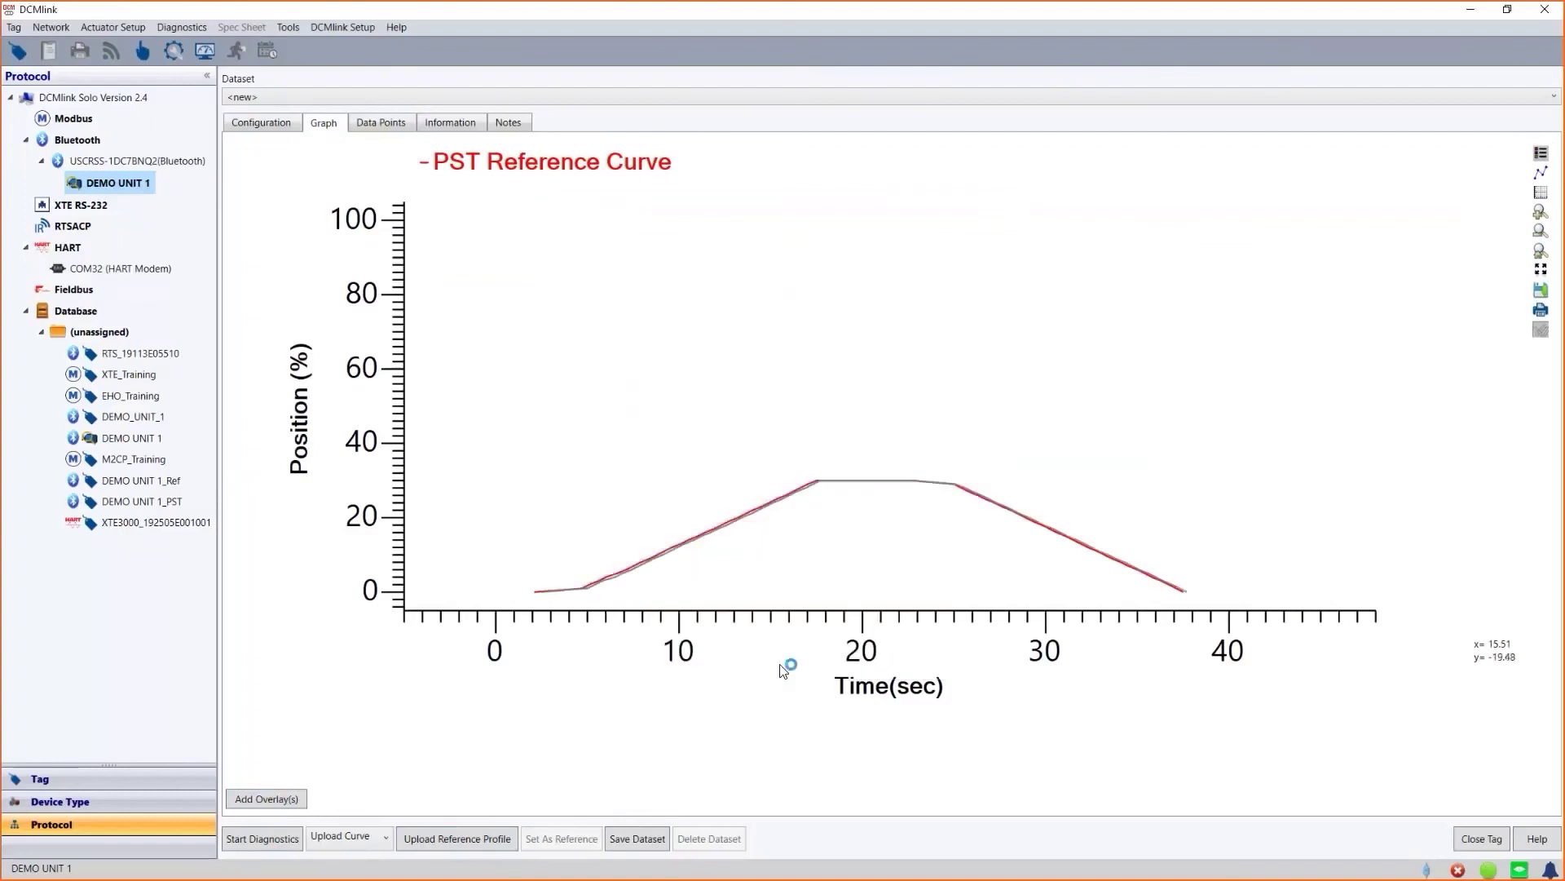